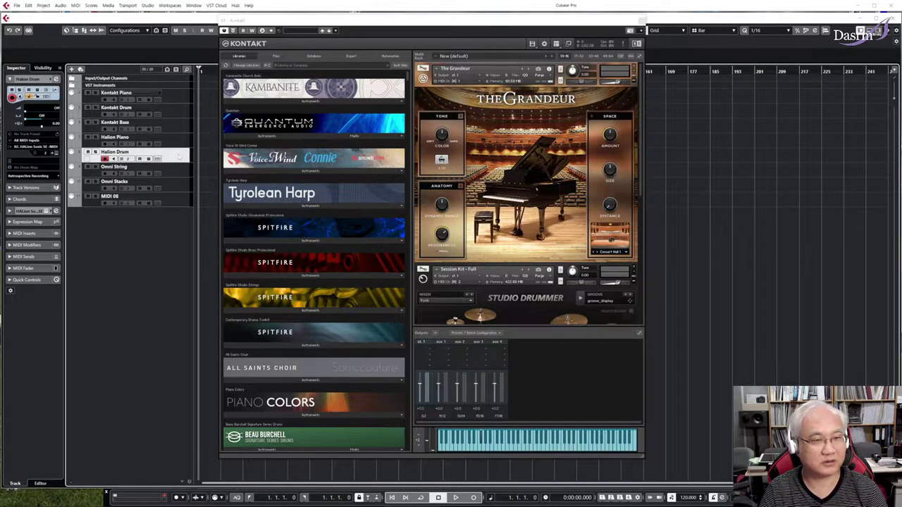
Select the Omni String, Omni Stacks and Kontakt Piano tracks in turn to view their MIDI routing
click(176, 171)
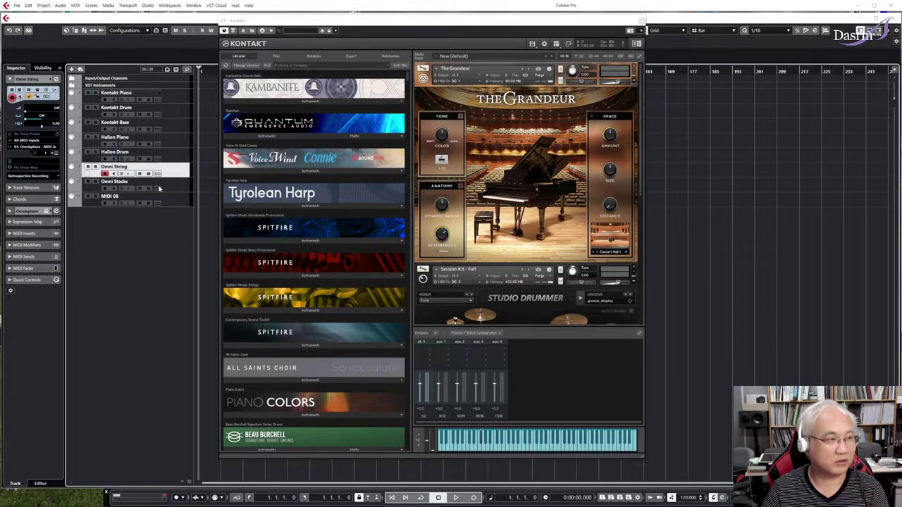
click(177, 187)
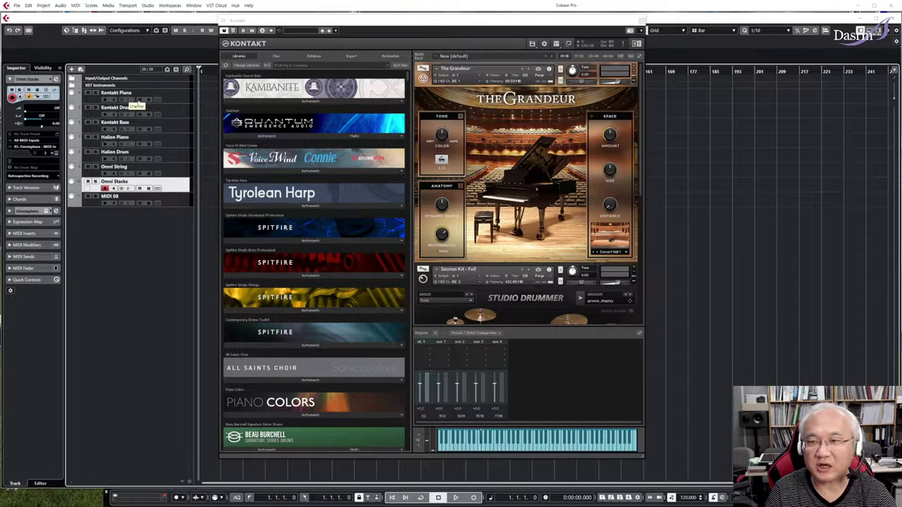
click(178, 98)
Look through the instruments loaded in the Kontakt rack, from The Grandeur down to Scarbee Jay-Bass and back
mouse_move(361, 24)
mouse_down()
mouse_move(375, 21)
mouse_move(352, 18)
mouse_up()
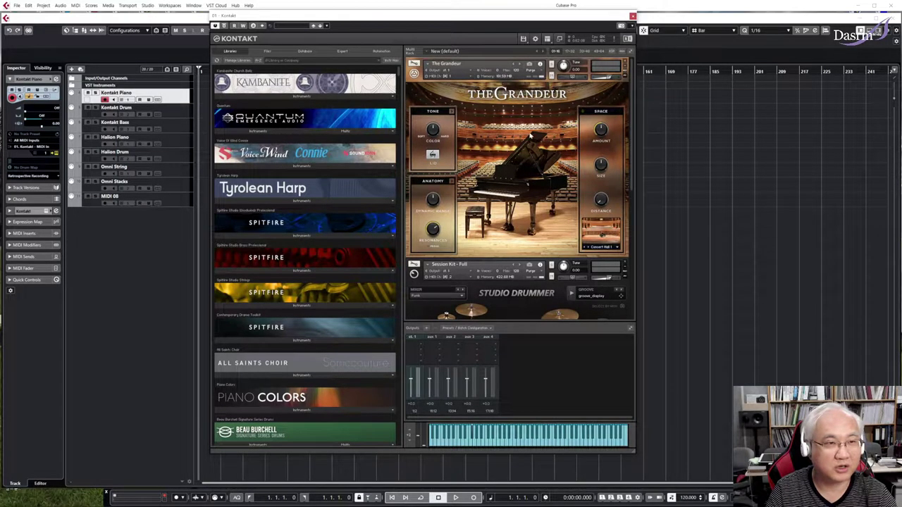
drag(632, 84, 634, 161)
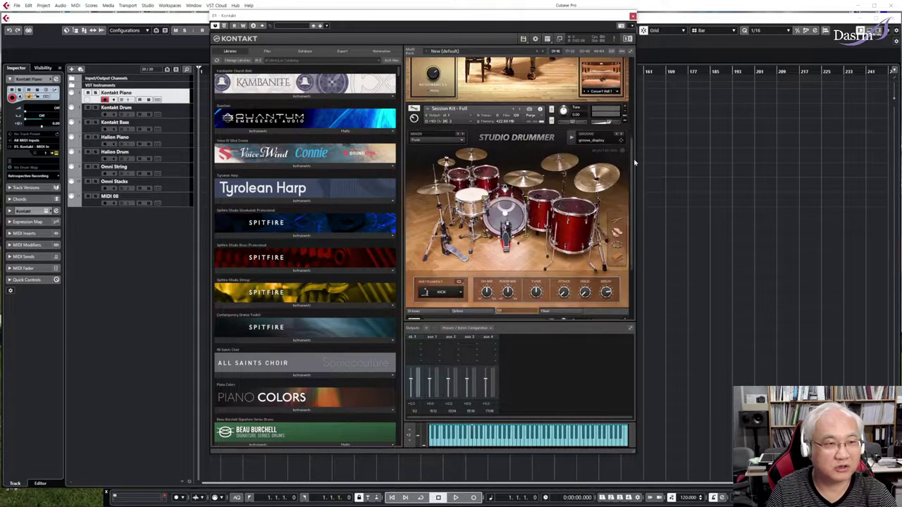
scroll(528, 212, down, 3)
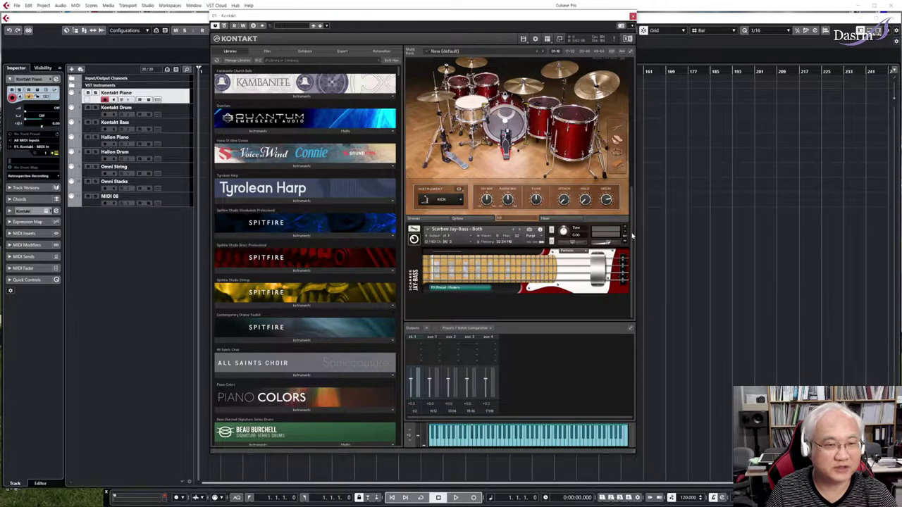
drag(632, 245, 632, 85)
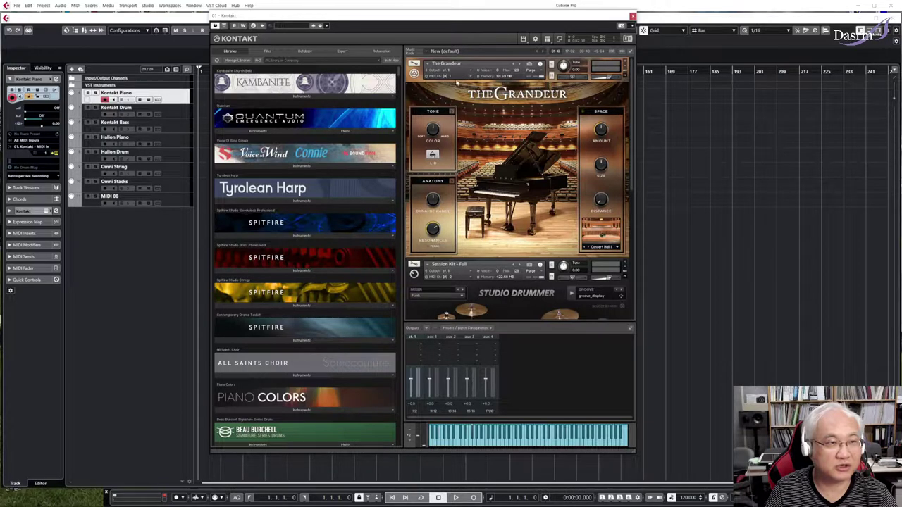
scroll(624, 183, down, 5)
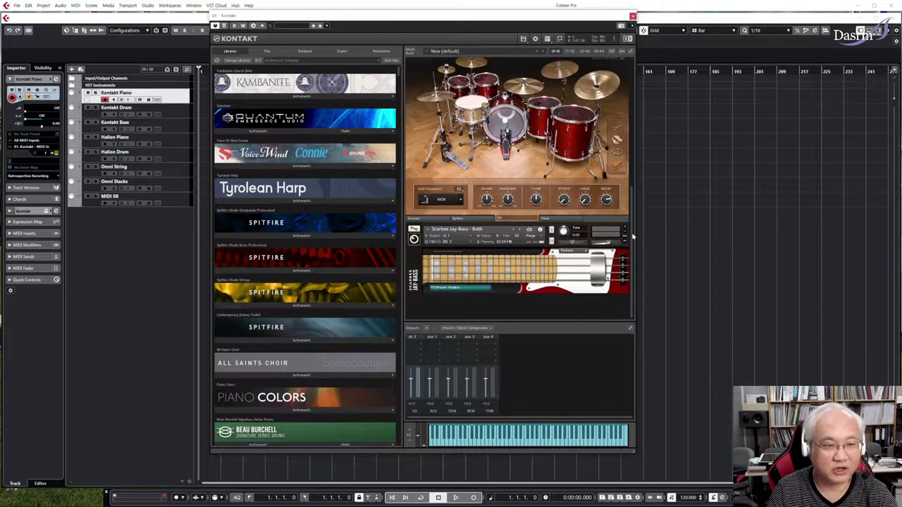
drag(632, 235, 636, 84)
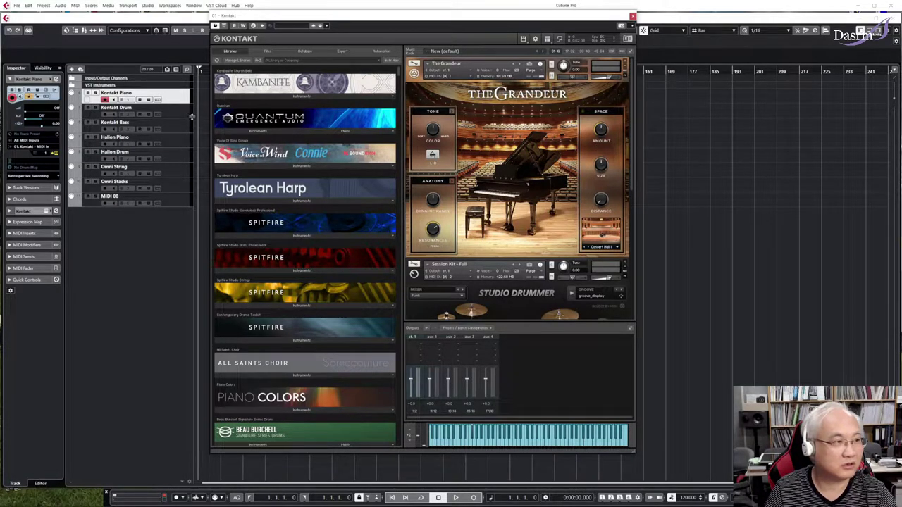
Switch repeatedly between the Kontakt Piano, Kontakt Drum and Kontakt Bass tracks to compare their MIDI channels, ending on Kontakt Piano
click(175, 113)
click(174, 126)
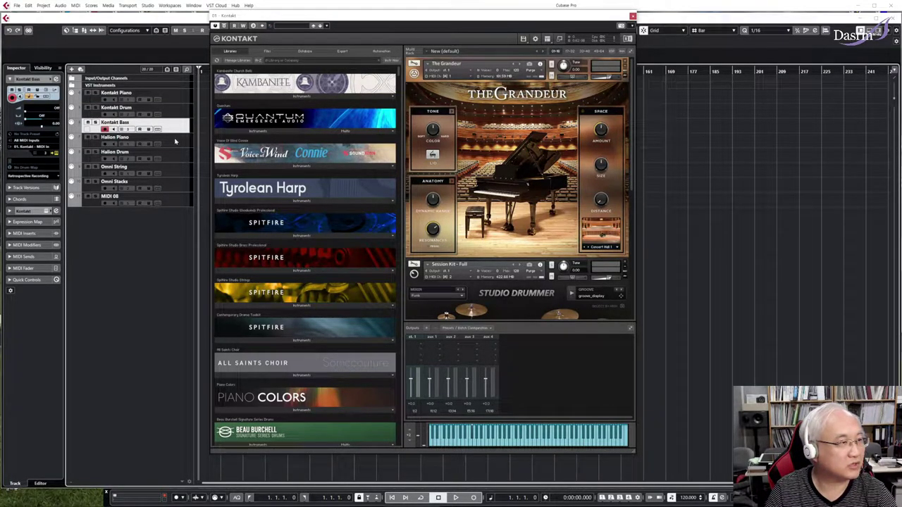
click(172, 97)
click(174, 111)
click(178, 128)
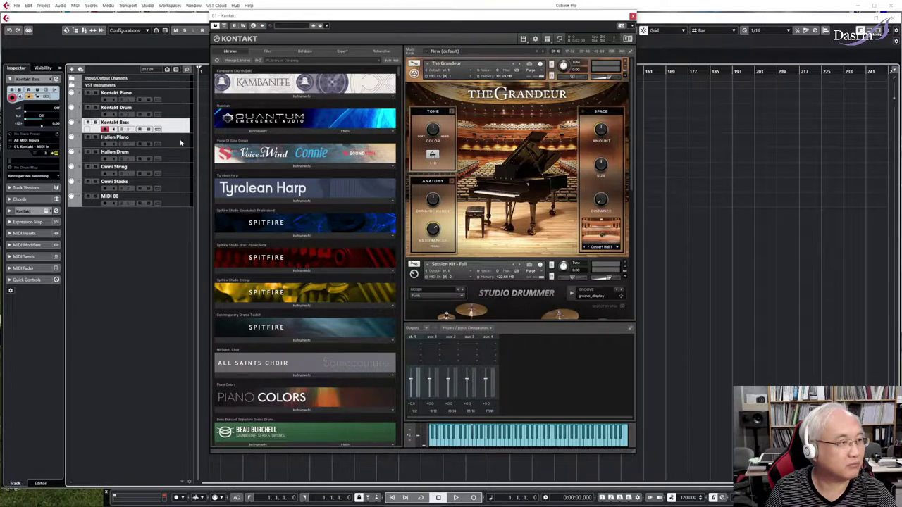
click(183, 101)
click(182, 116)
click(179, 125)
click(178, 114)
click(179, 97)
click(178, 113)
click(177, 125)
click(178, 116)
click(177, 100)
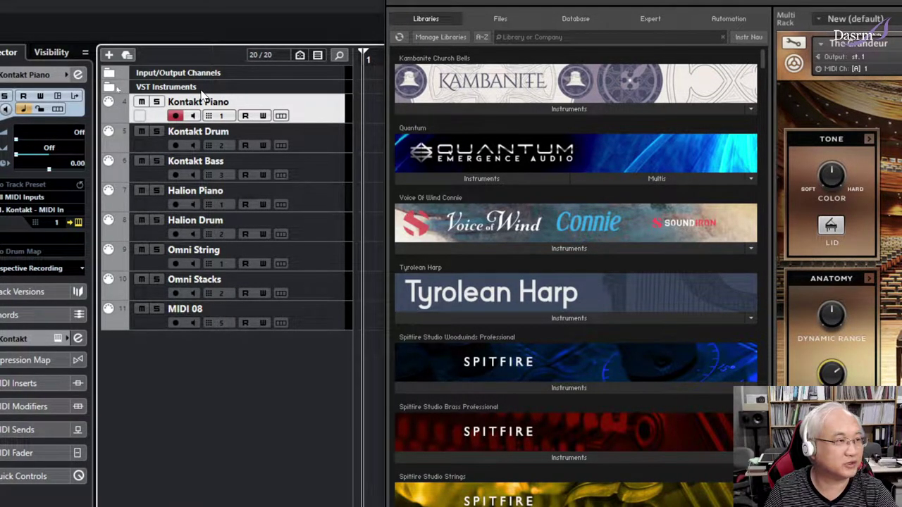
Peek into the Input/Output Channels folder and expand the VST Instruments folder in the track list
click(112, 73)
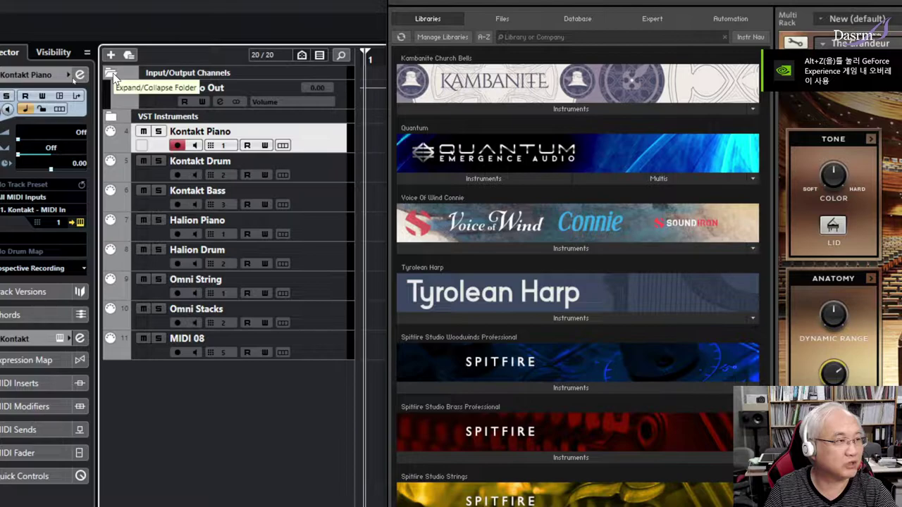
click(113, 73)
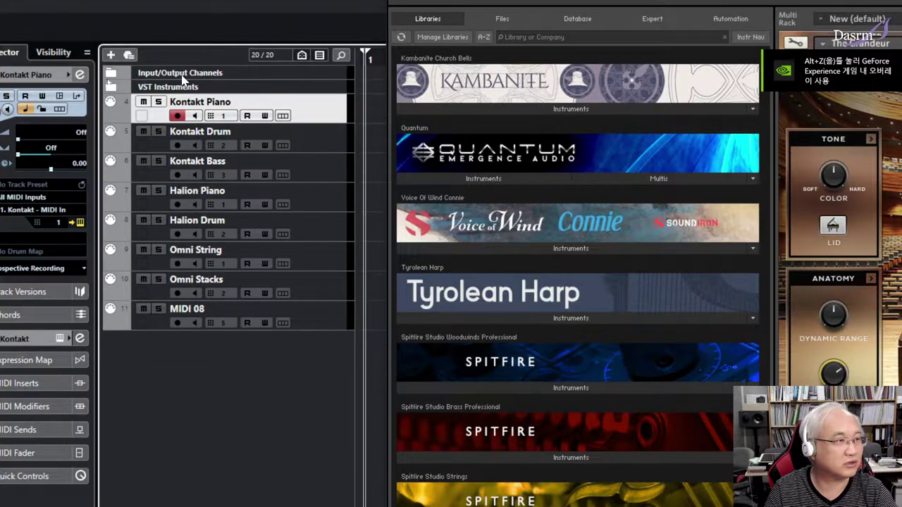
click(113, 87)
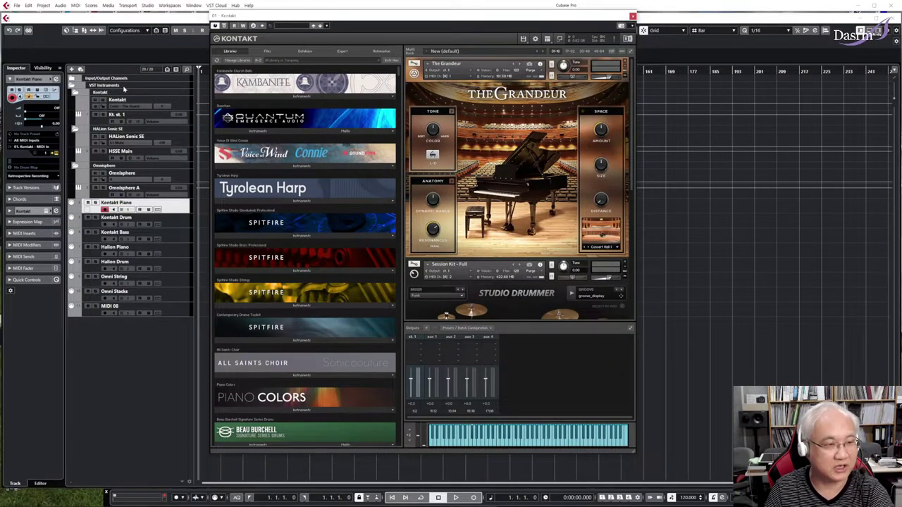
Close the Kontakt instrument window to uncover the project
click(147, 5)
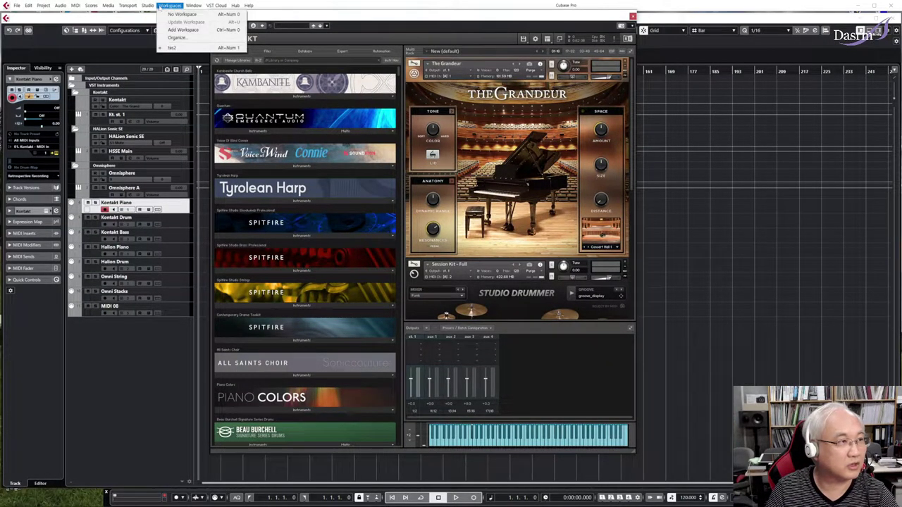
click(157, 73)
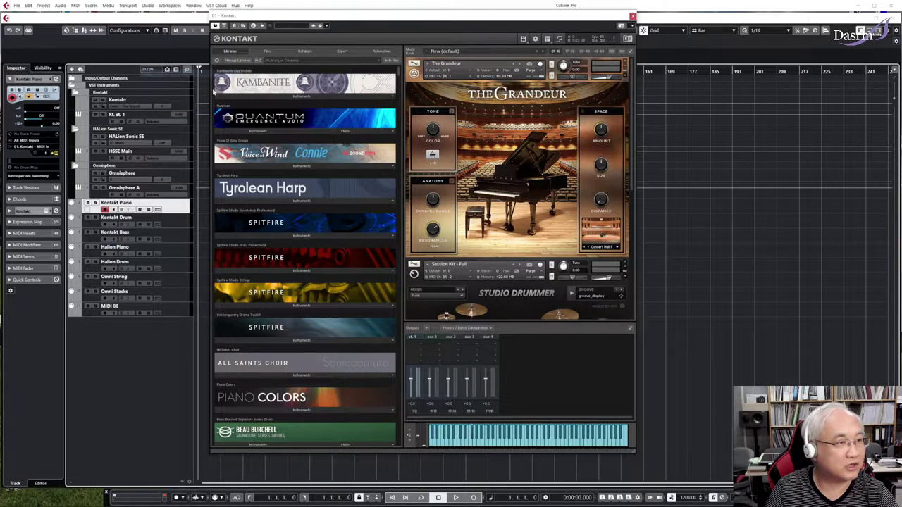
click(632, 15)
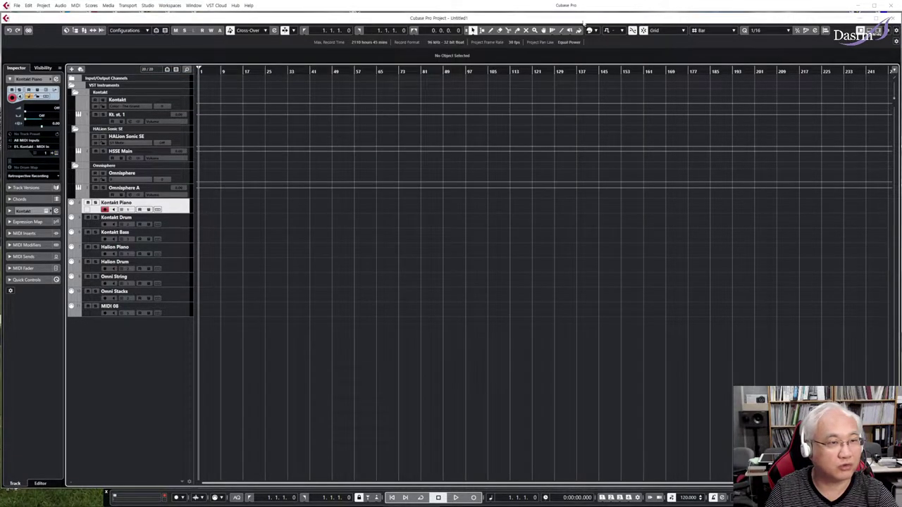
Examine the instruments loaded in the VST Instruments rack and close it
click(128, 5)
mouse_move(148, 5)
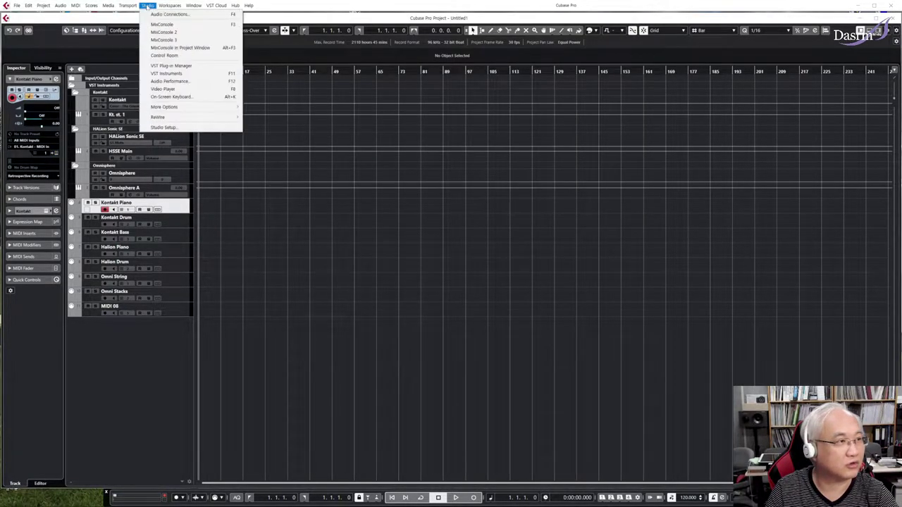
click(166, 73)
drag(518, 102, 333, 89)
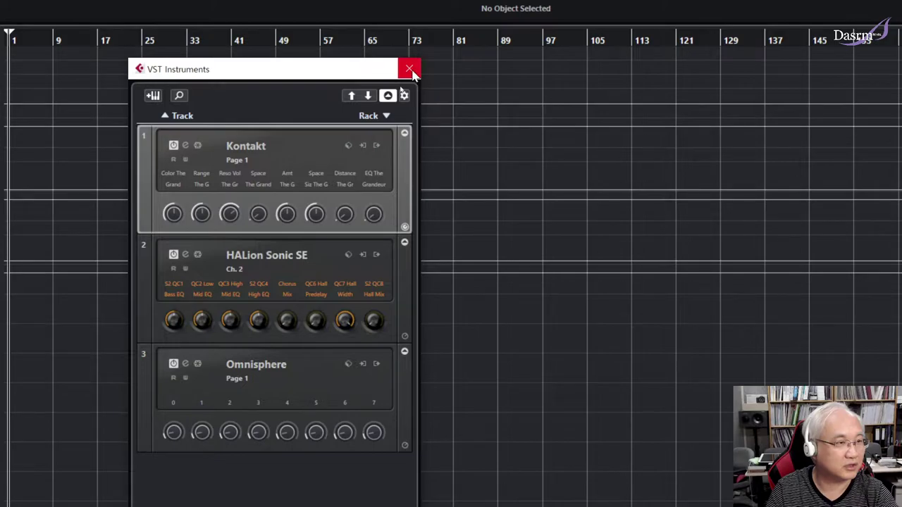
click(410, 71)
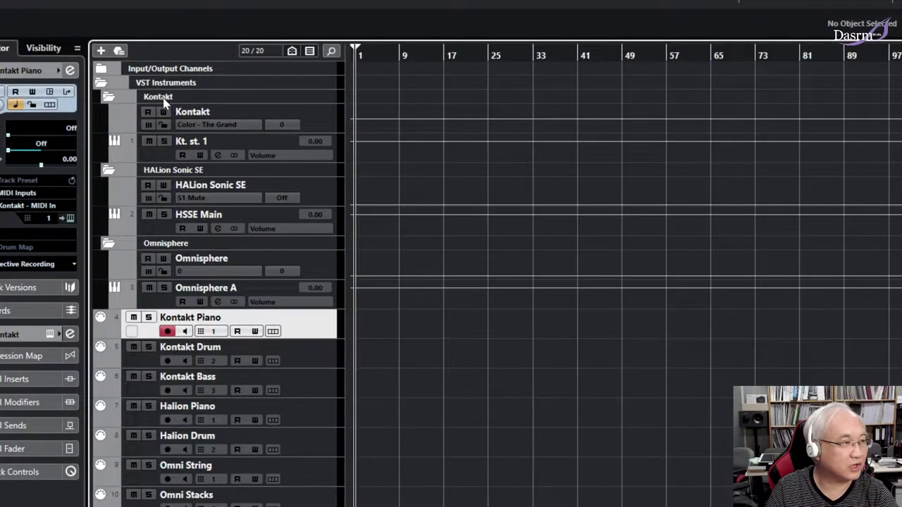
Inspect the HALion Sonic SE, Omnisphere and Kontakt folders, then Kontakt's automation track and its Kt. st. 1 output channel
click(103, 93)
click(170, 174)
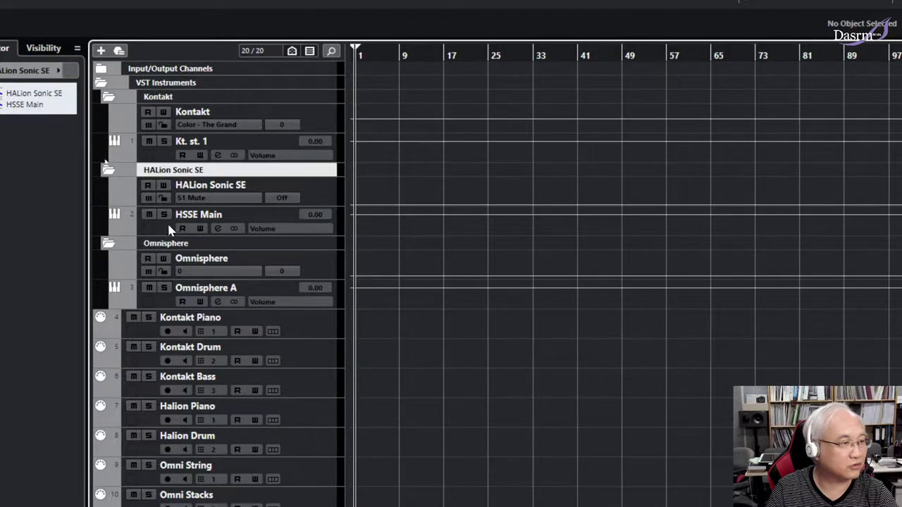
click(167, 244)
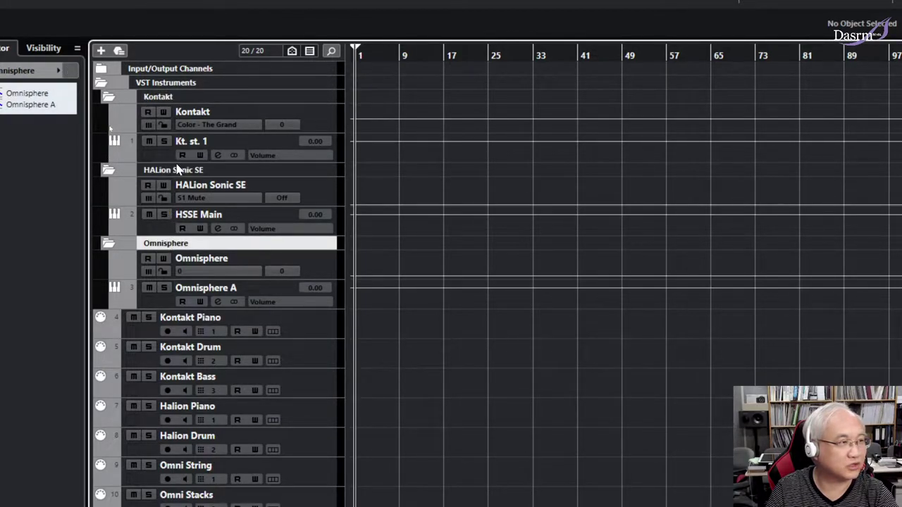
click(177, 97)
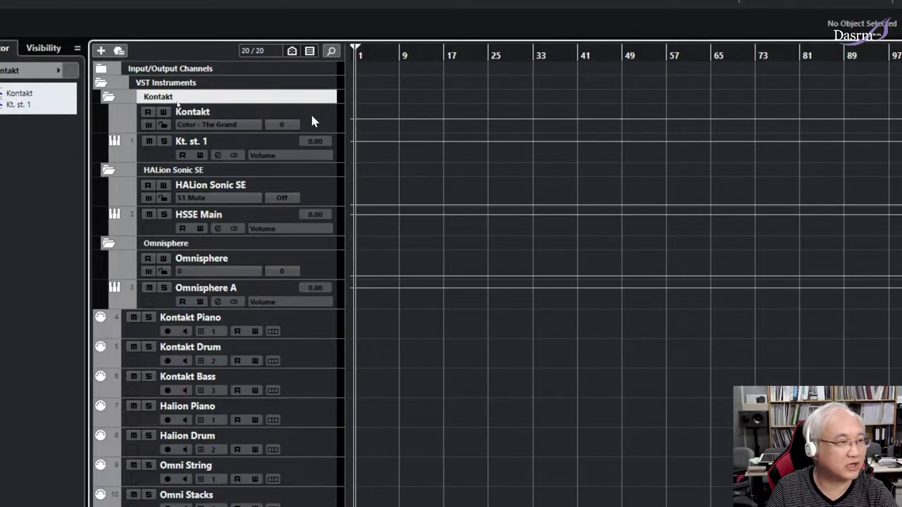
click(312, 116)
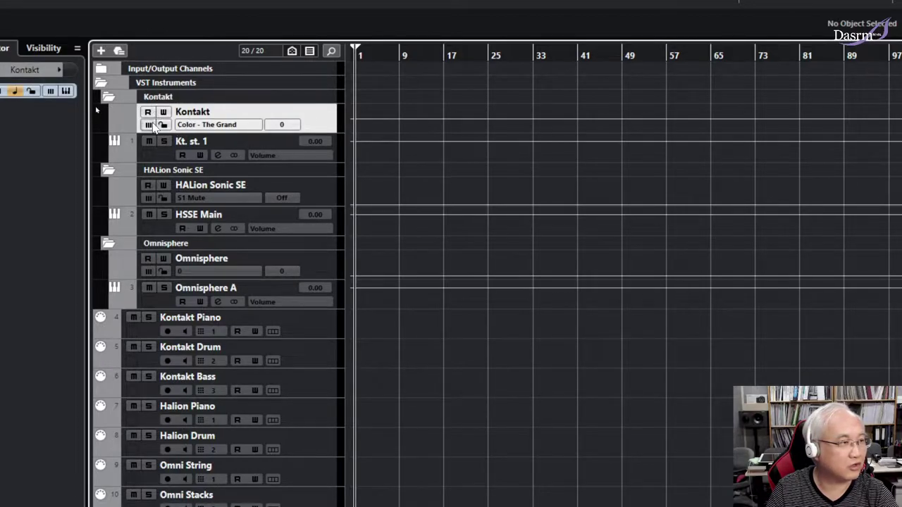
click(149, 156)
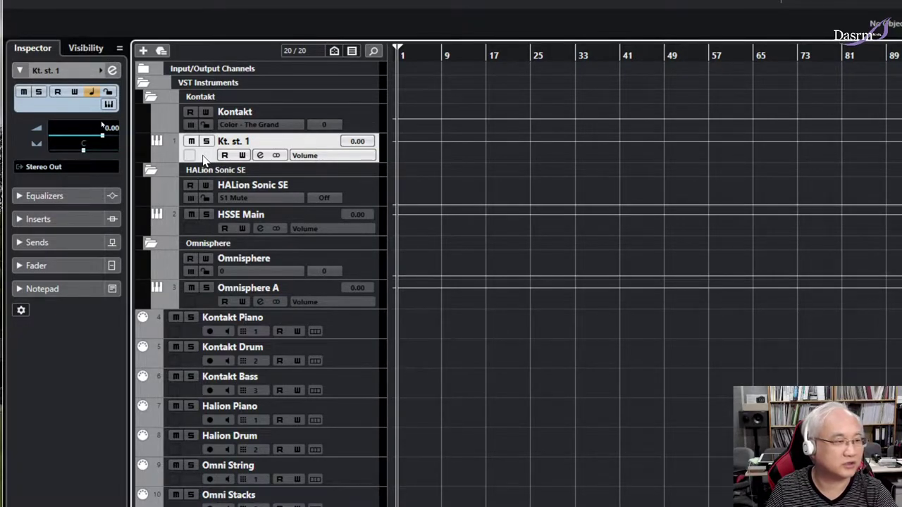
Enable monitoring on the Kontakt Piano track and show the Kt. st. 1 channel's fader in the Inspector
click(228, 331)
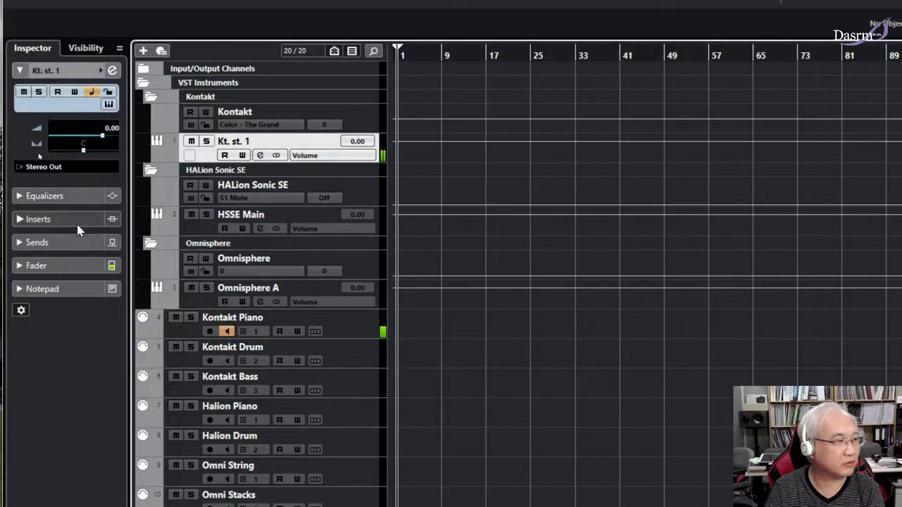
click(63, 67)
click(63, 67)
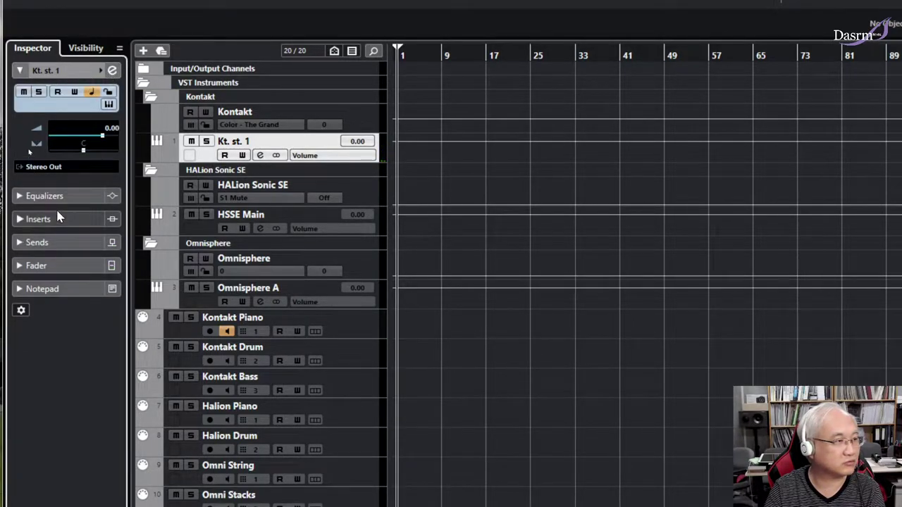
click(61, 268)
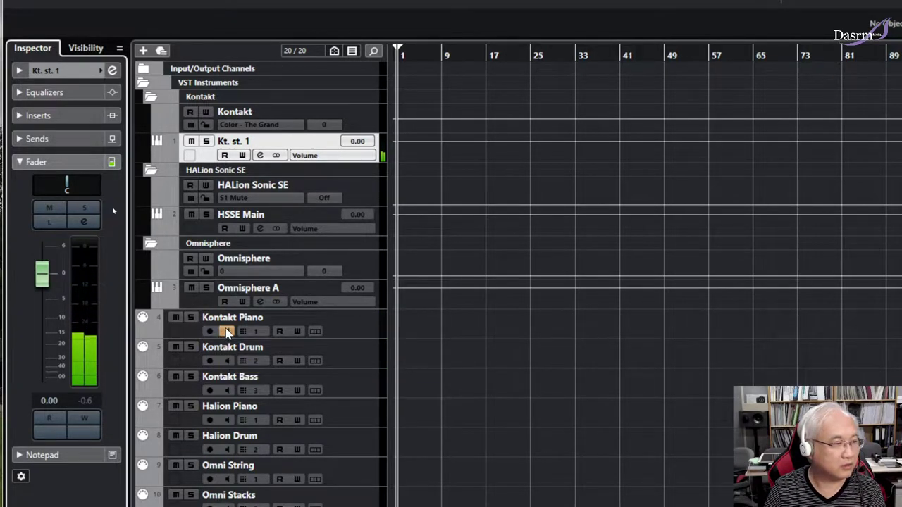
Monitor Kontakt Drum, Kontakt Bass and again Kontakt Piano to check their signal on the Kt. st. 1 meter
click(226, 360)
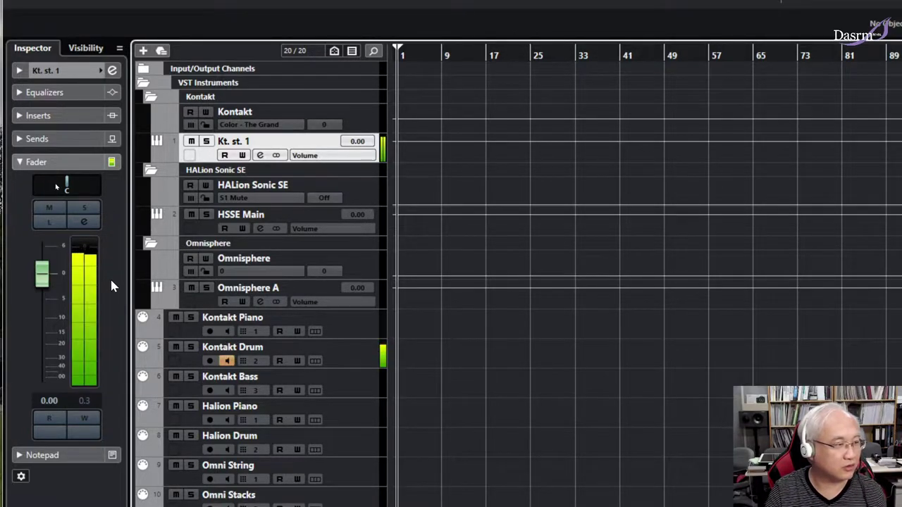
click(226, 391)
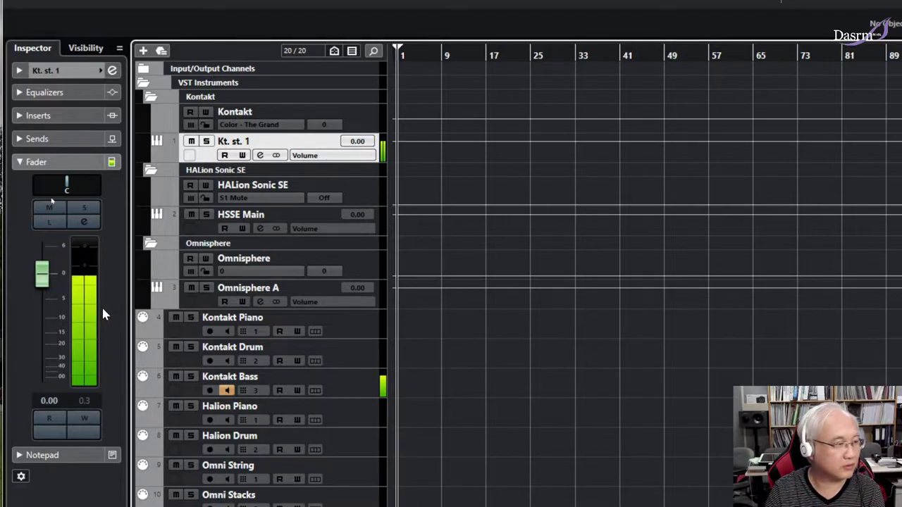
click(226, 389)
click(226, 331)
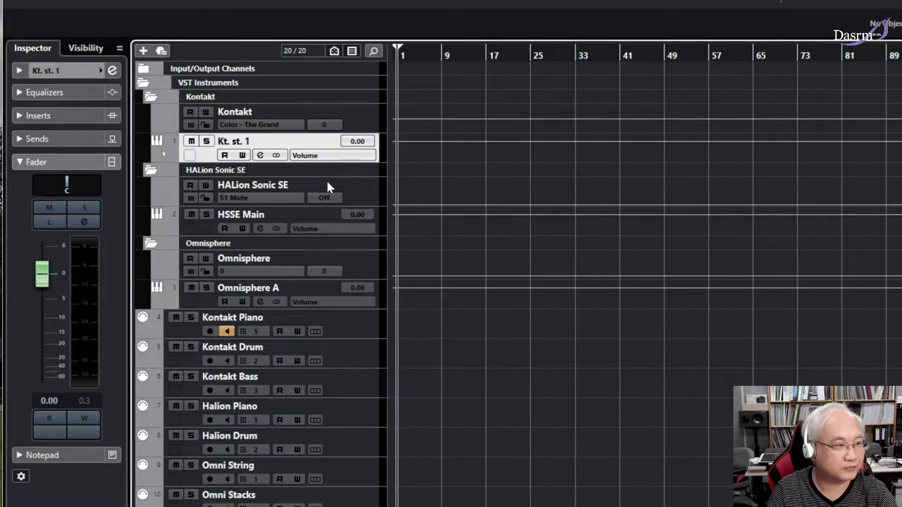
Open the Kontakt instrument window from the Kontakt Piano track and reposition it slightly
click(348, 325)
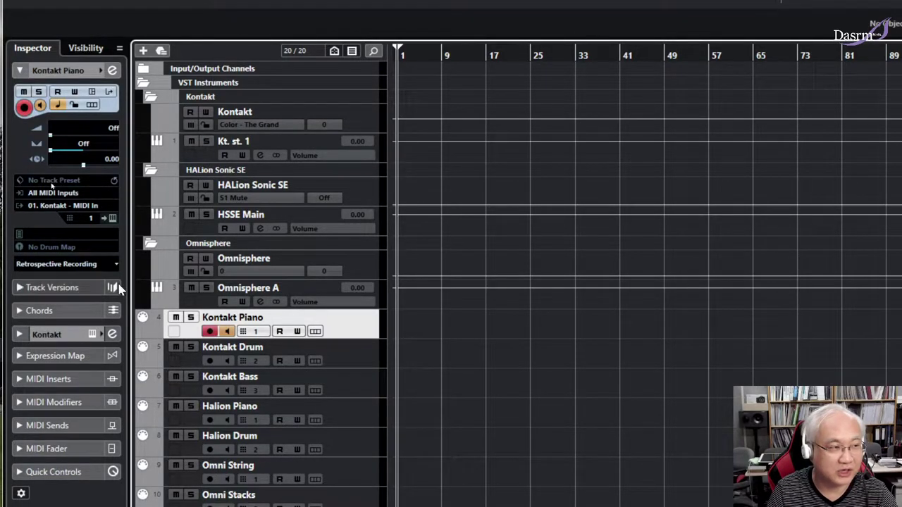
click(112, 219)
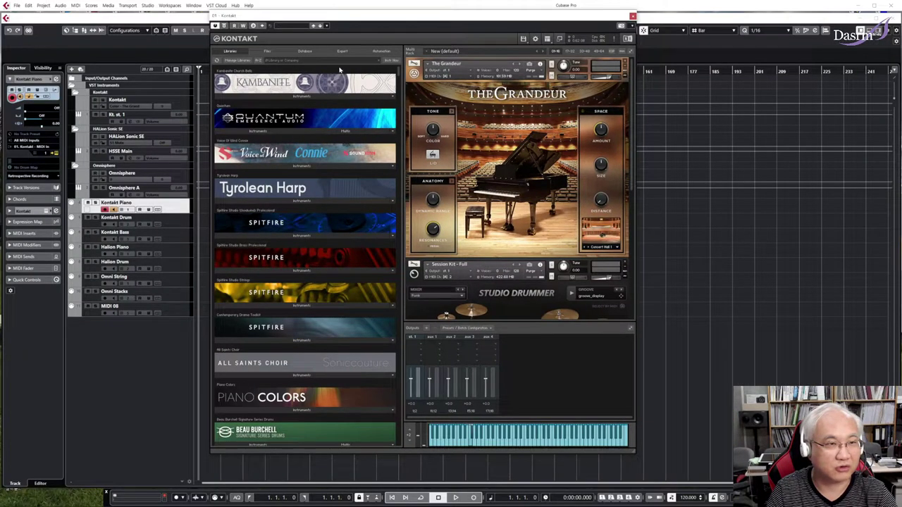
drag(505, 18, 477, 20)
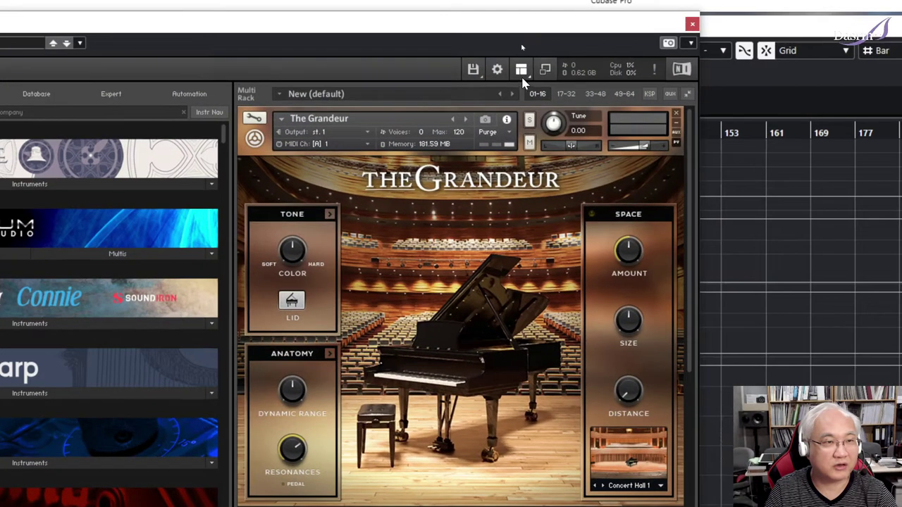
Hide Kontakt's Outputs section and show it again through the workspace view options
click(522, 70)
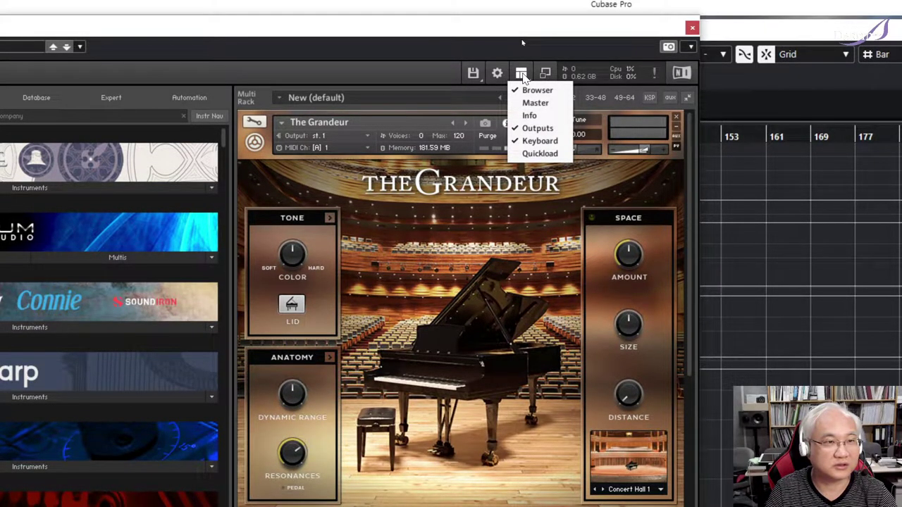
click(549, 132)
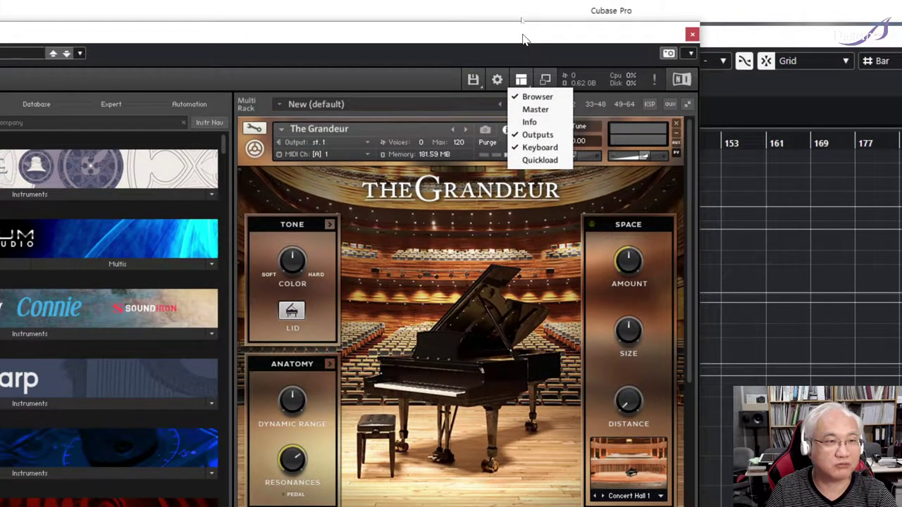
click(525, 135)
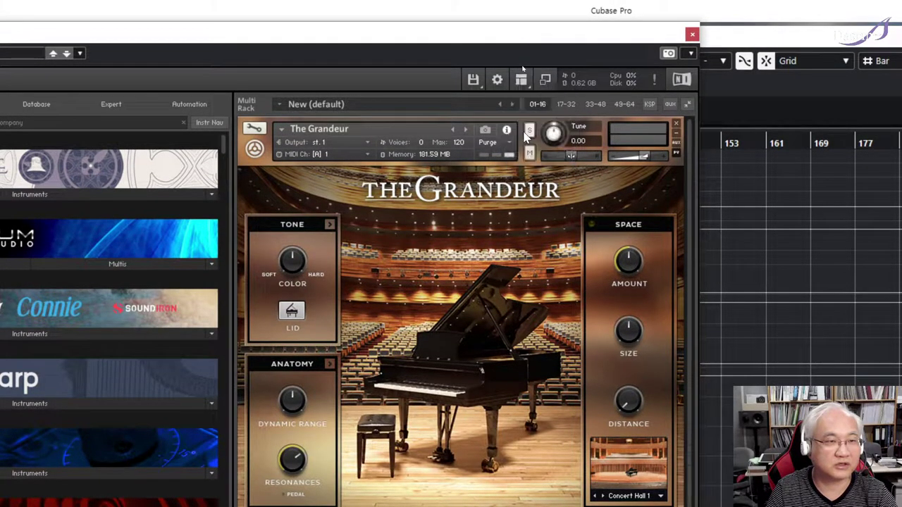
click(521, 79)
click(530, 135)
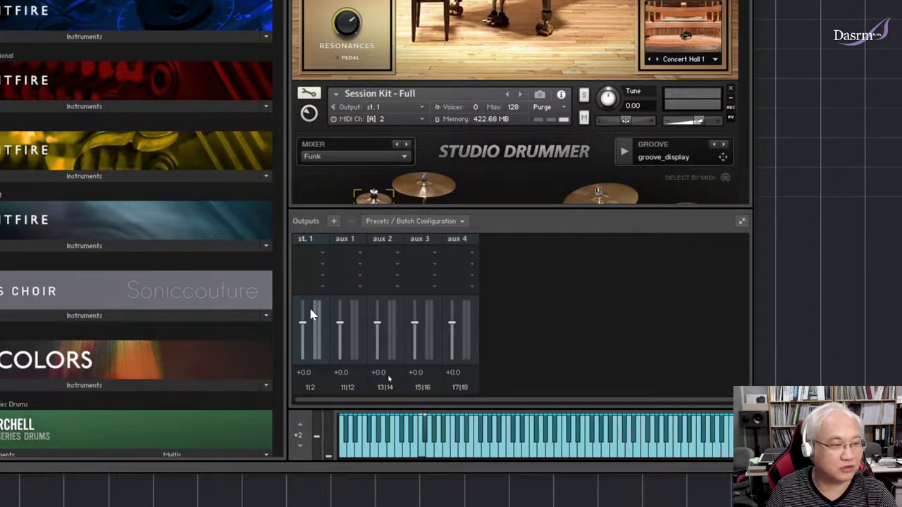
Look through the effect categories offered for the first insert slot of output st. 1
click(323, 255)
mouse_move(330, 287)
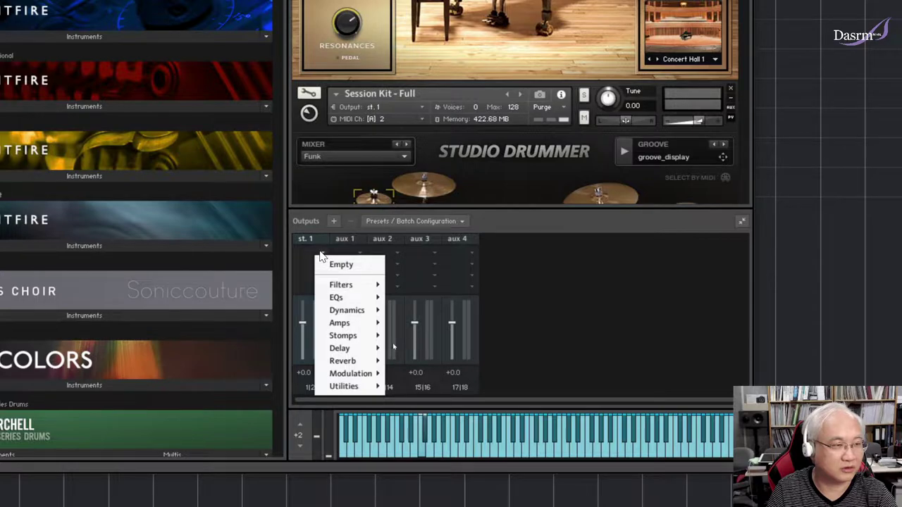
click(482, 227)
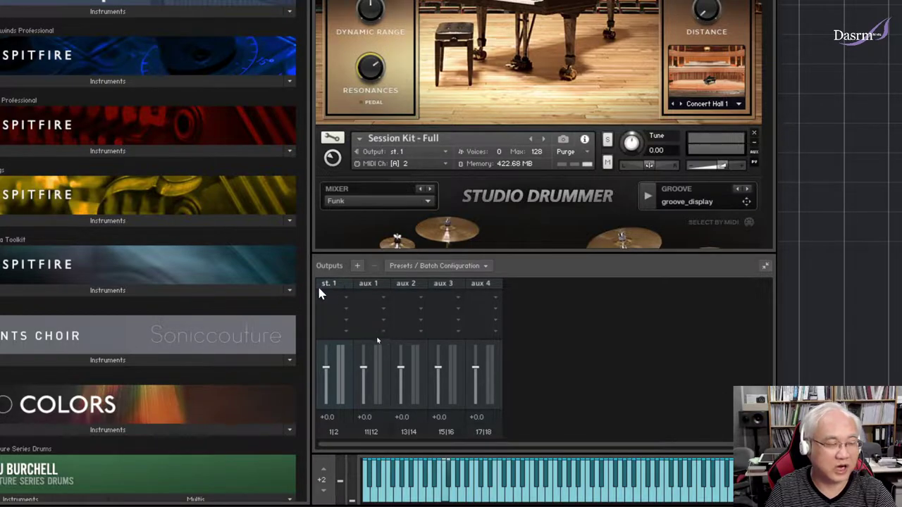
Add output channels in Kontakt with quantity 2 and 2 channels each, leaving the host output not connected
click(357, 267)
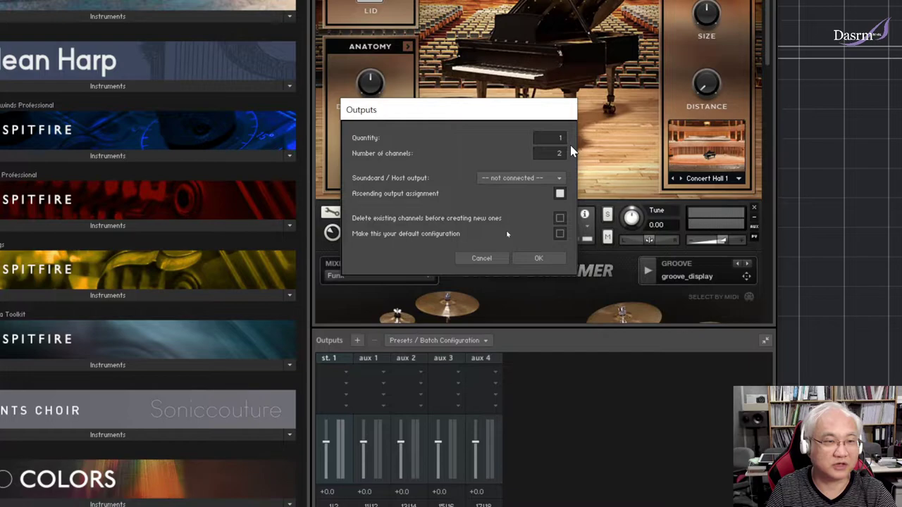
drag(563, 139, 562, 136)
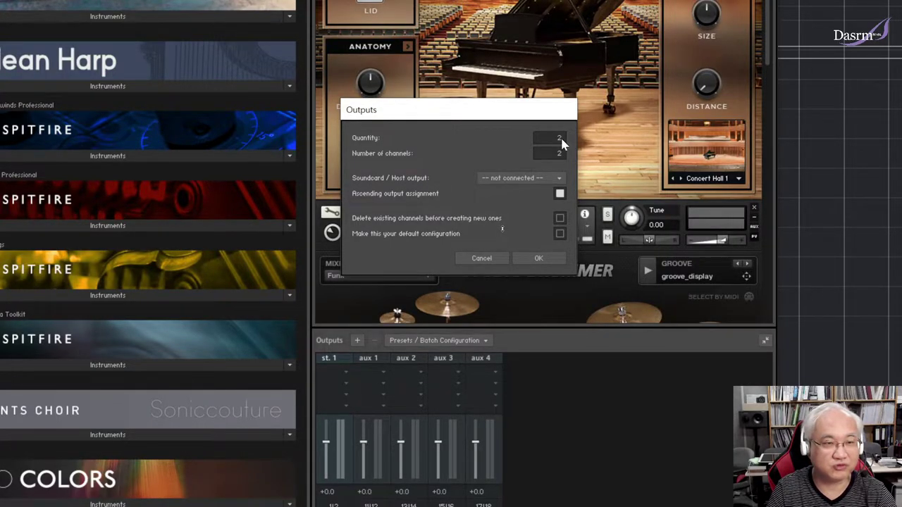
click(538, 259)
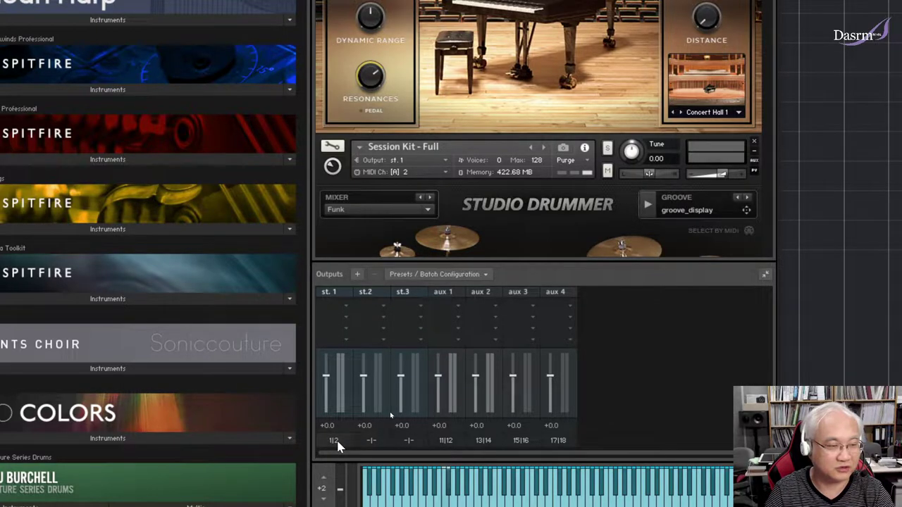
Assign output st.2's channels 01 and 02 to Kt. aux 1 [1] and Kt. aux 1 [2]
click(378, 442)
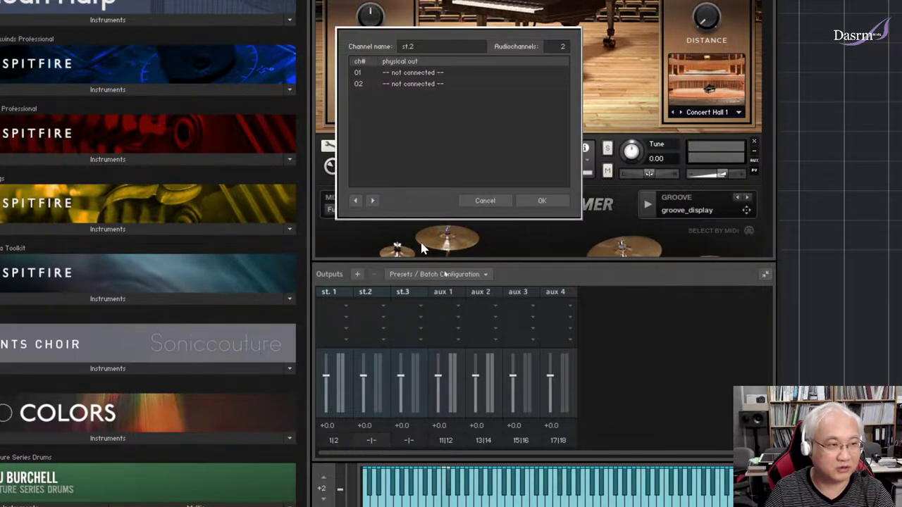
click(431, 76)
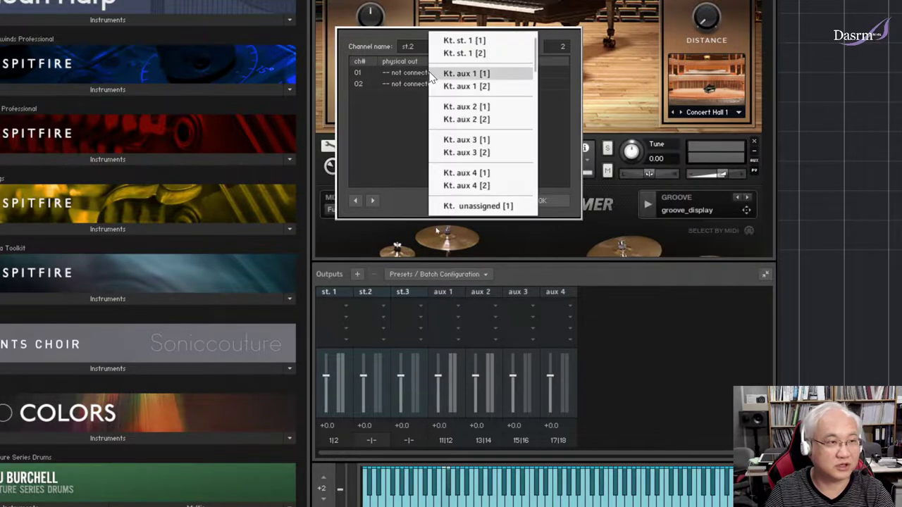
click(483, 74)
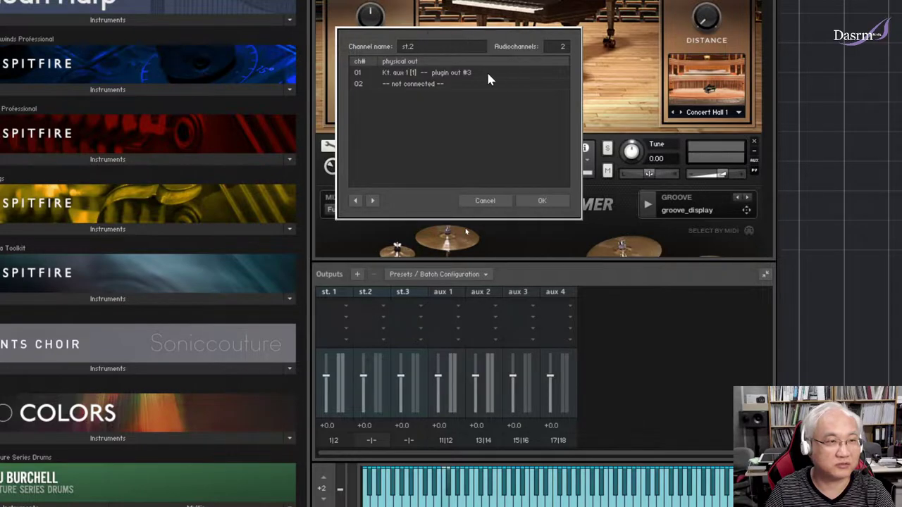
click(436, 84)
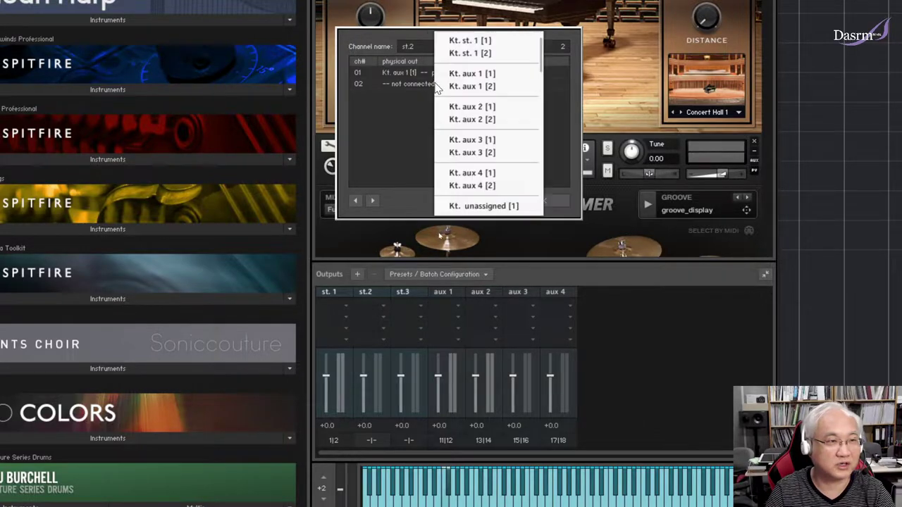
click(491, 87)
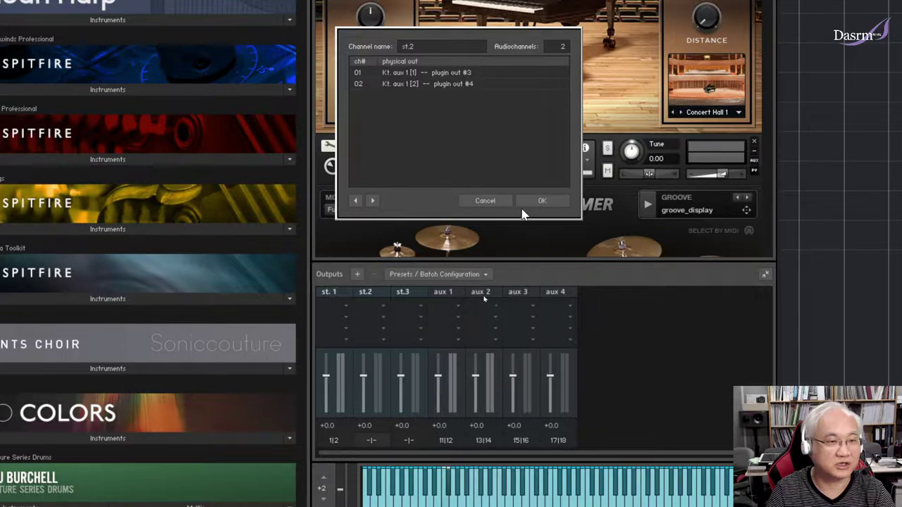
click(543, 201)
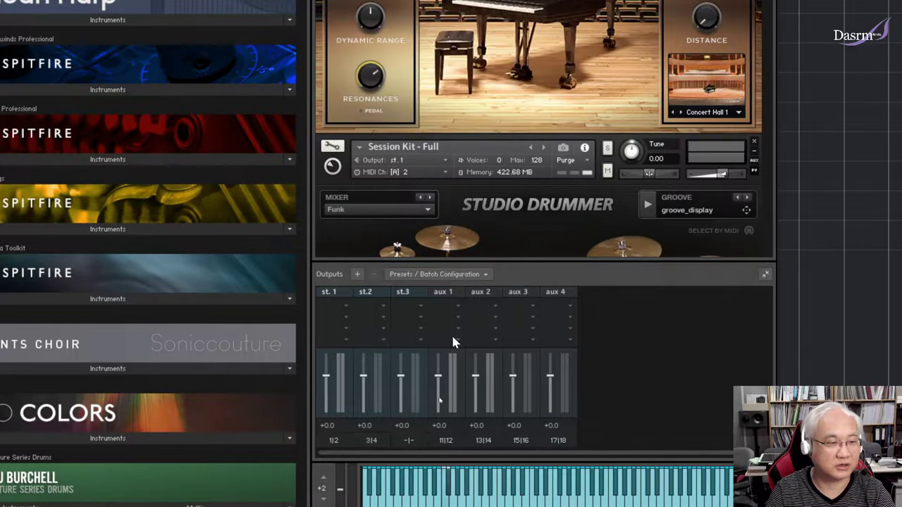
Assign output st.3's channels 01 and 02 to Kt. aux 2 [1] and Kt. aux 2 [2]
click(409, 441)
click(428, 74)
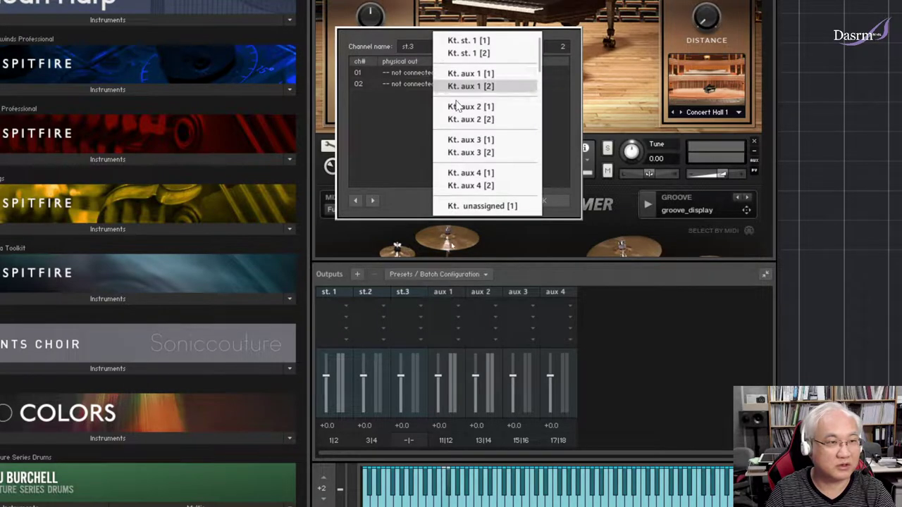
click(489, 106)
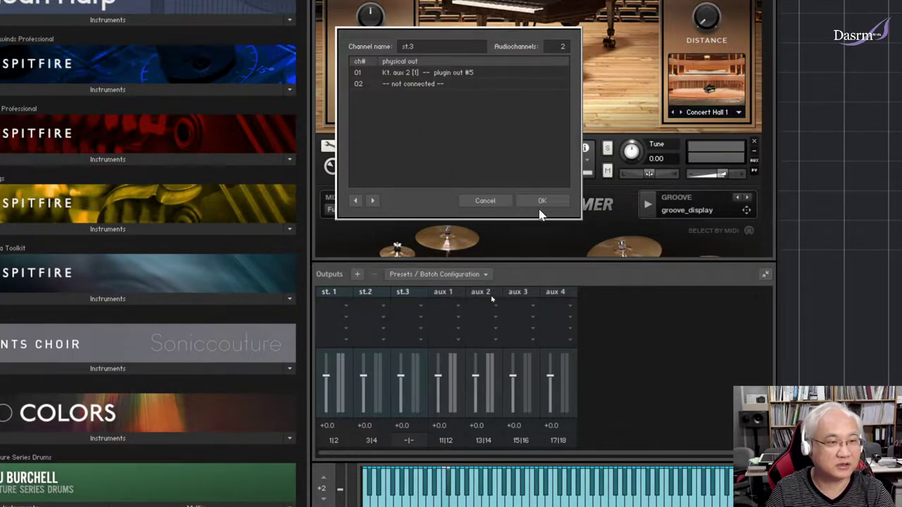
click(438, 83)
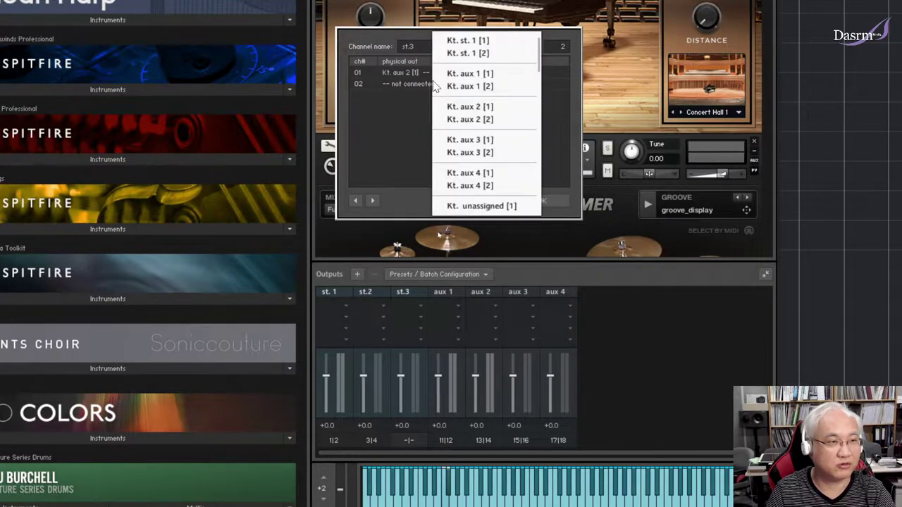
click(497, 119)
click(545, 200)
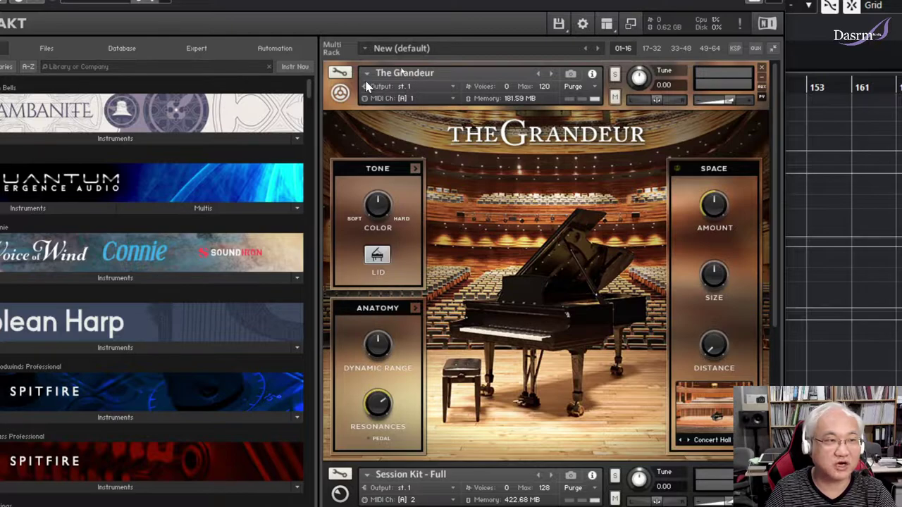
Set The Grandeur's output to st. 1 and the Session Kit - Full's output to st.2
click(453, 92)
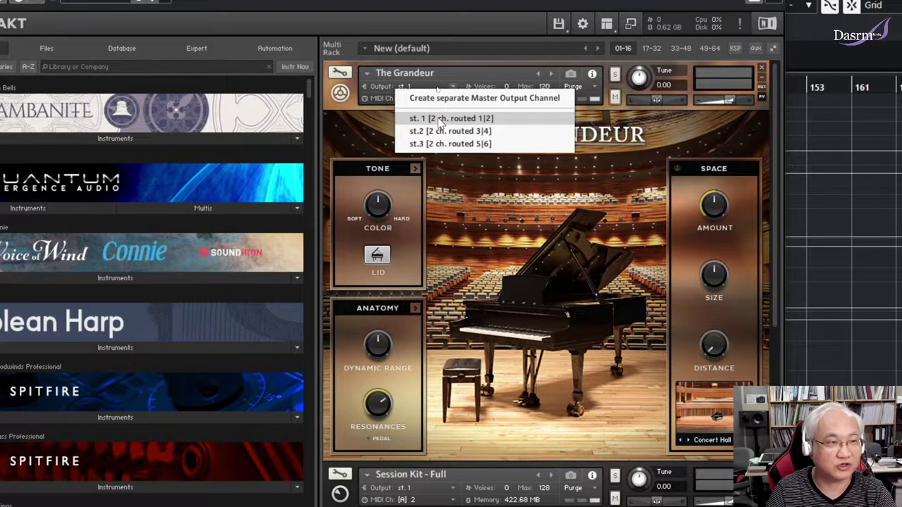
click(439, 121)
drag(779, 155, 779, 323)
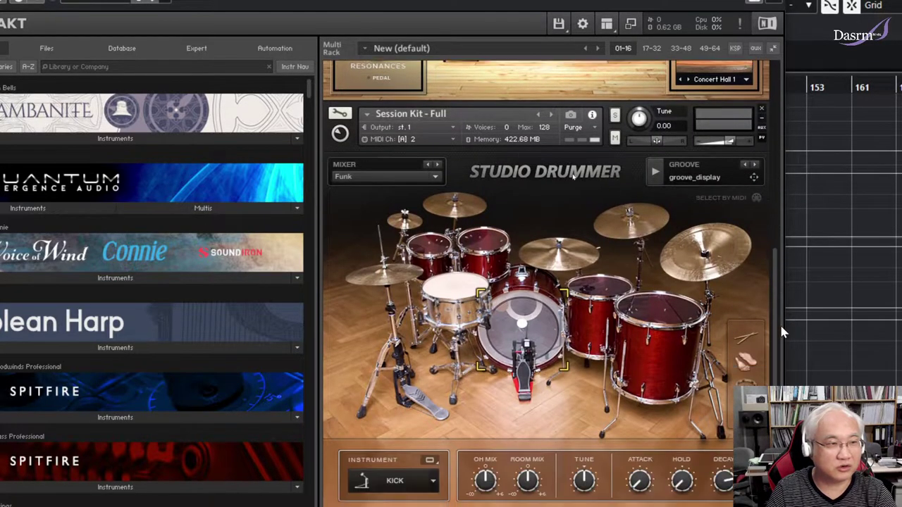
click(453, 130)
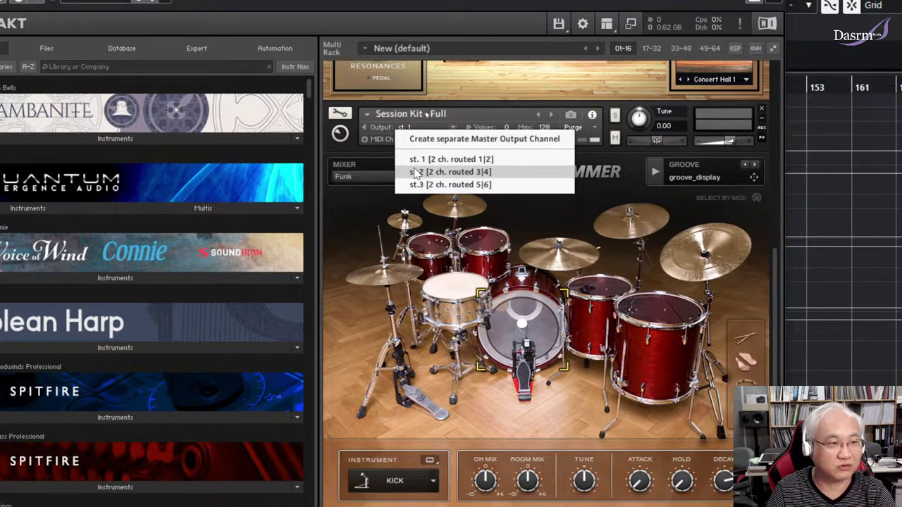
click(442, 176)
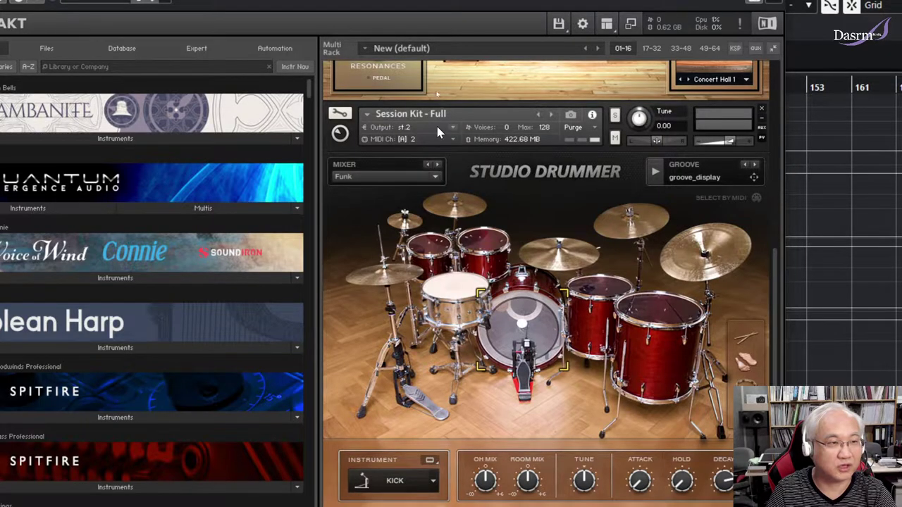
Set the Scarbee Jay-Bass - Both instrument's output to st.3
scroll(775, 253, down, 5)
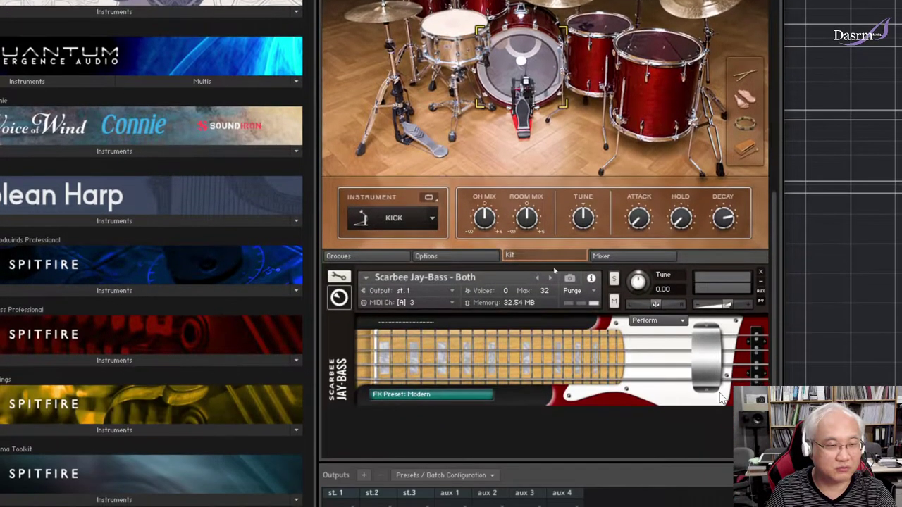
click(445, 290)
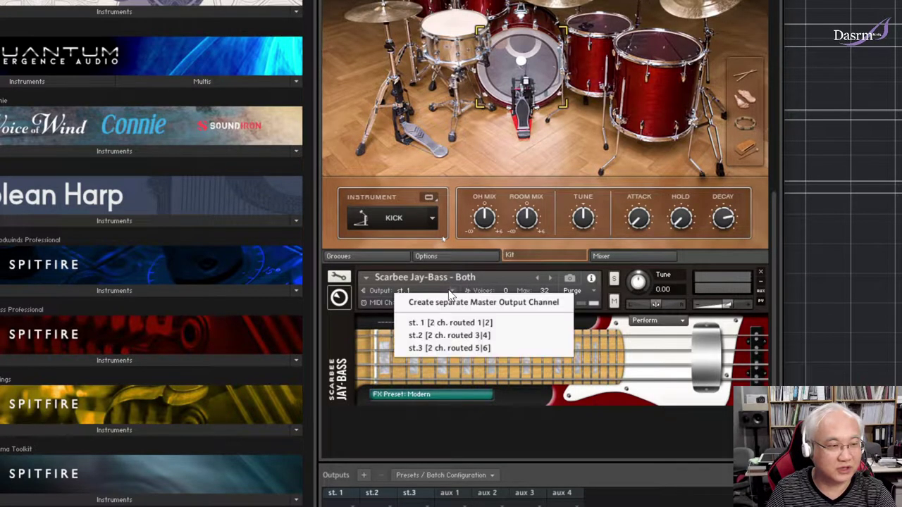
click(474, 346)
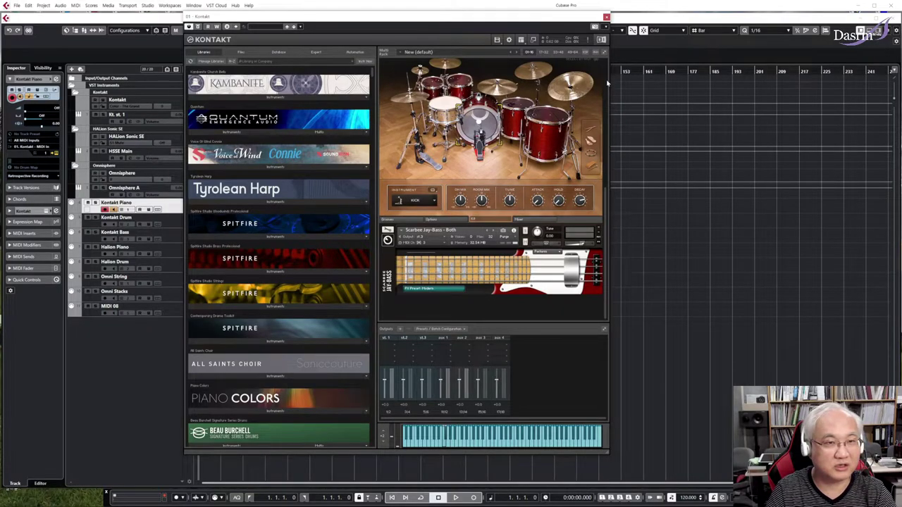
Check the signals of the Kontakt Piano and Kontakt Drum tracks on Kontakt's output meters, and close the Kontakt window
scroll(604, 69, up, 3)
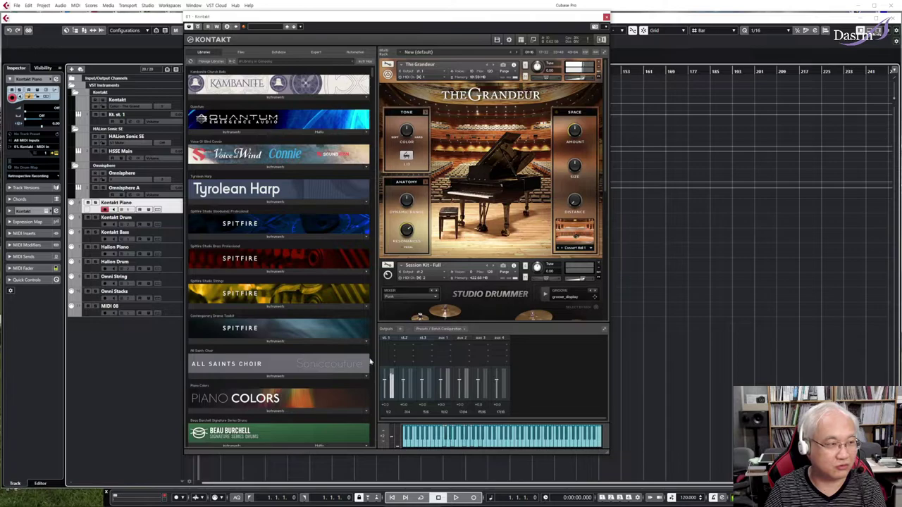
click(172, 222)
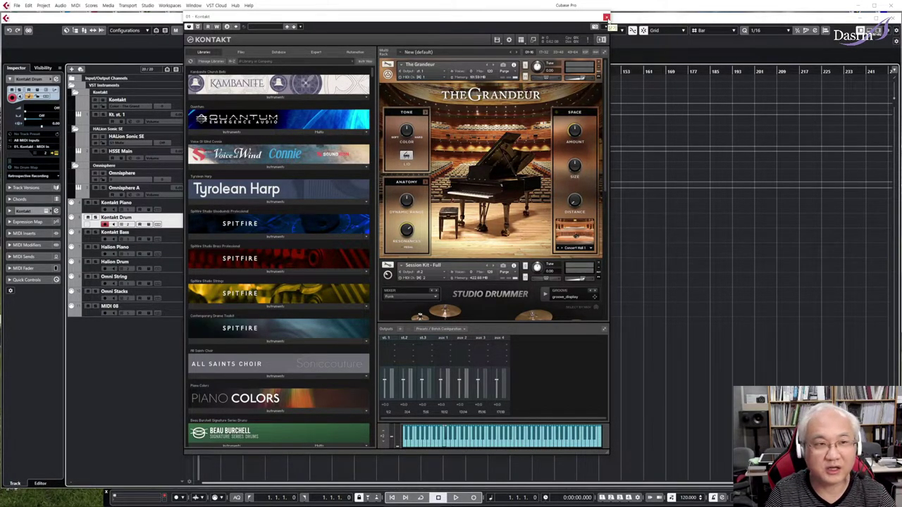
click(607, 16)
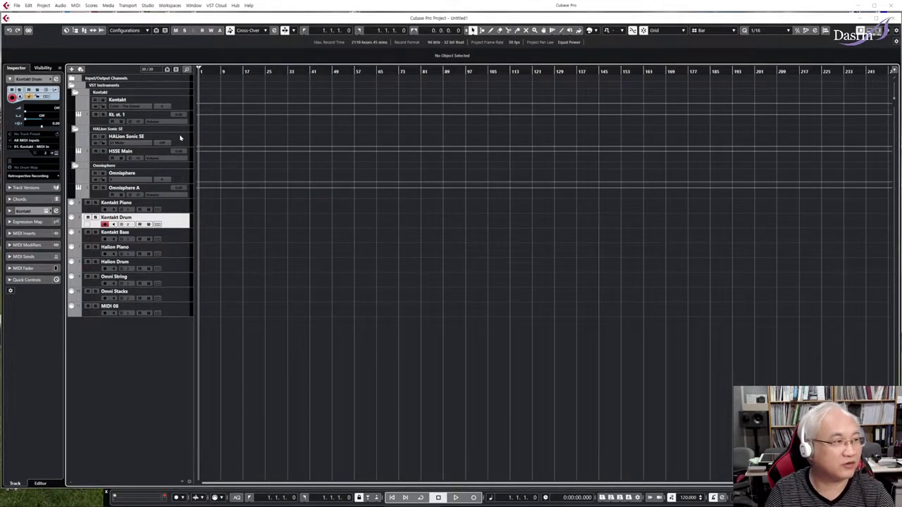
Select the Kt. st. 1 output channel and open the VST Instruments rack
click(98, 121)
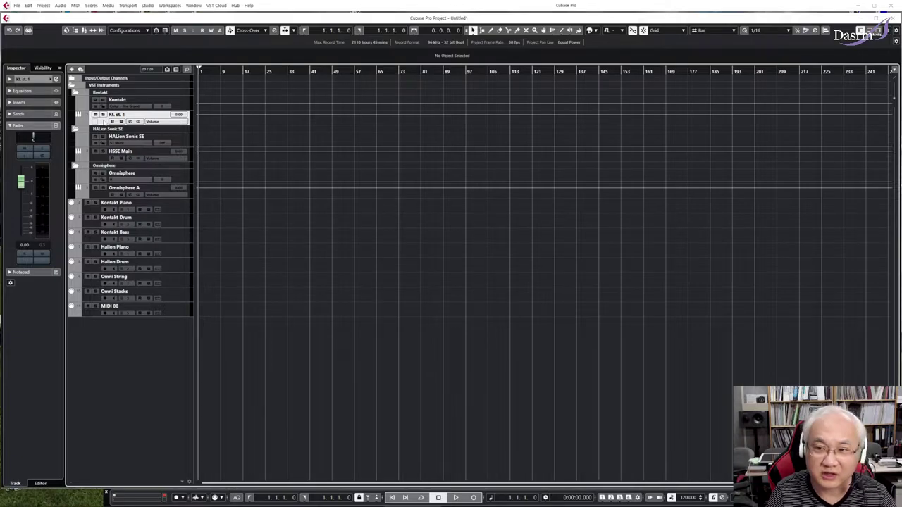
click(148, 5)
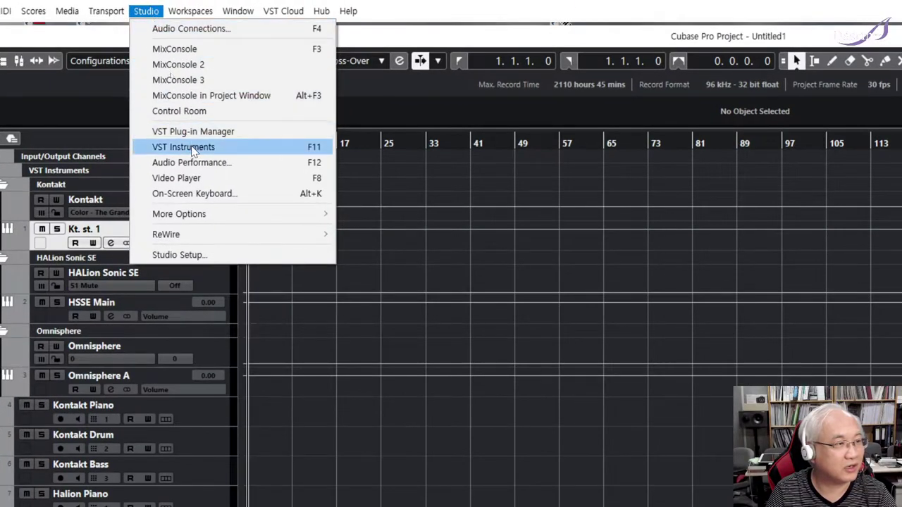
click(317, 153)
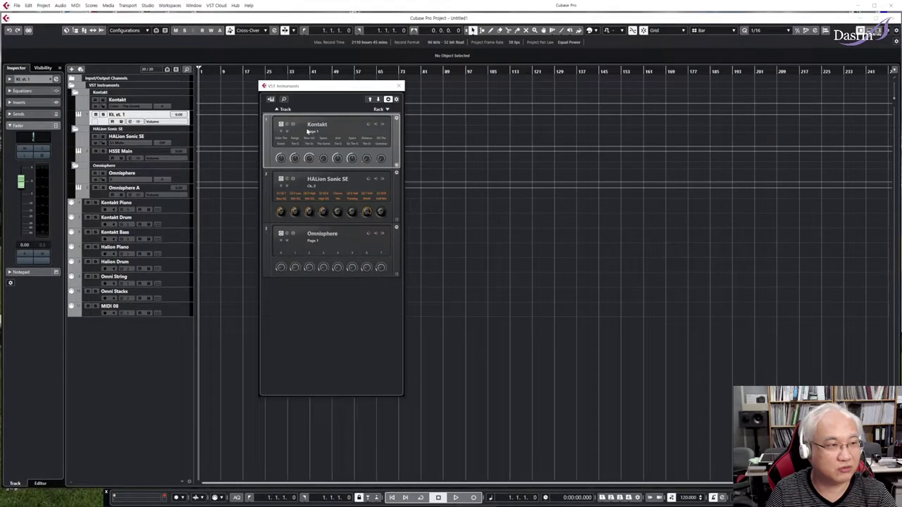
Activate Kontakt's Kt. aux 1 and Kt. aux 2 stereo outputs and close the VST Instruments rack
drag(318, 91, 320, 86)
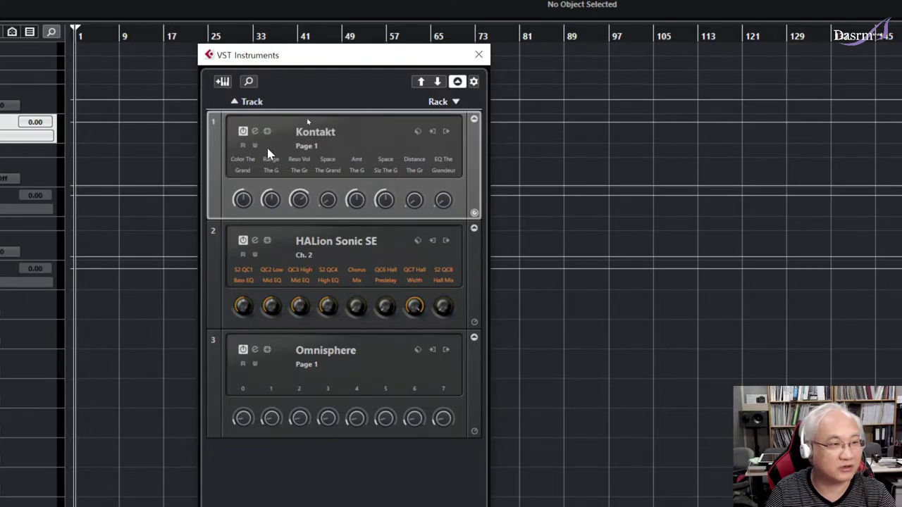
click(446, 132)
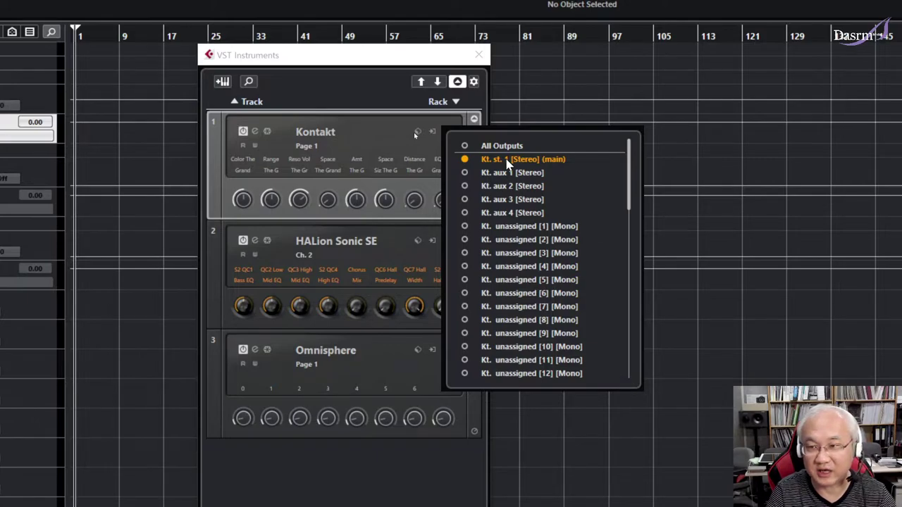
click(466, 176)
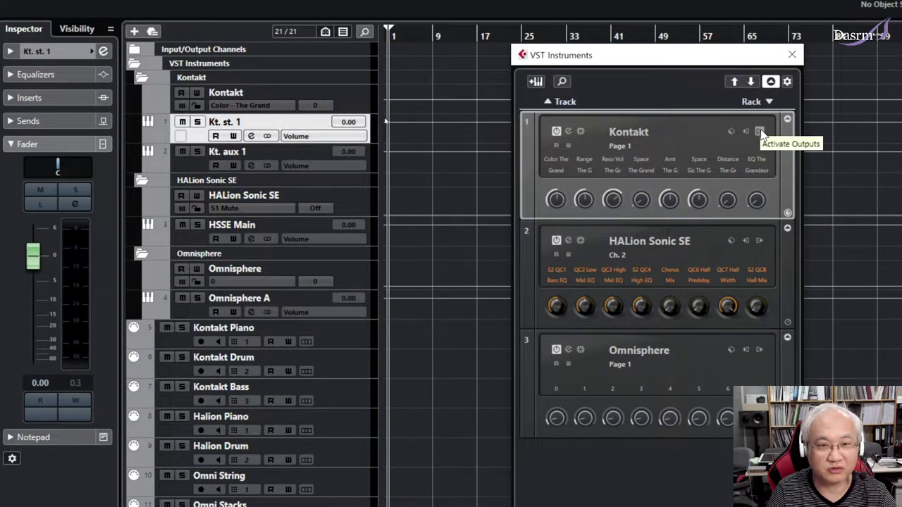
click(760, 132)
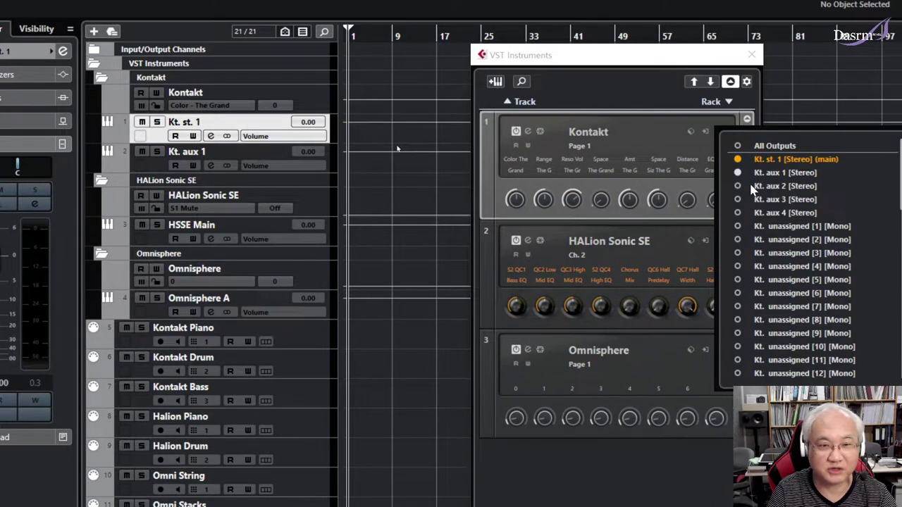
click(738, 187)
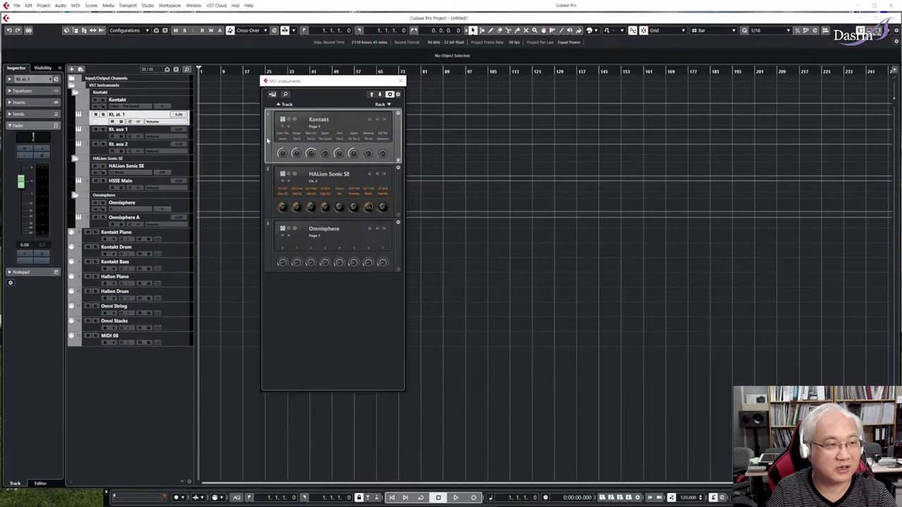
click(399, 81)
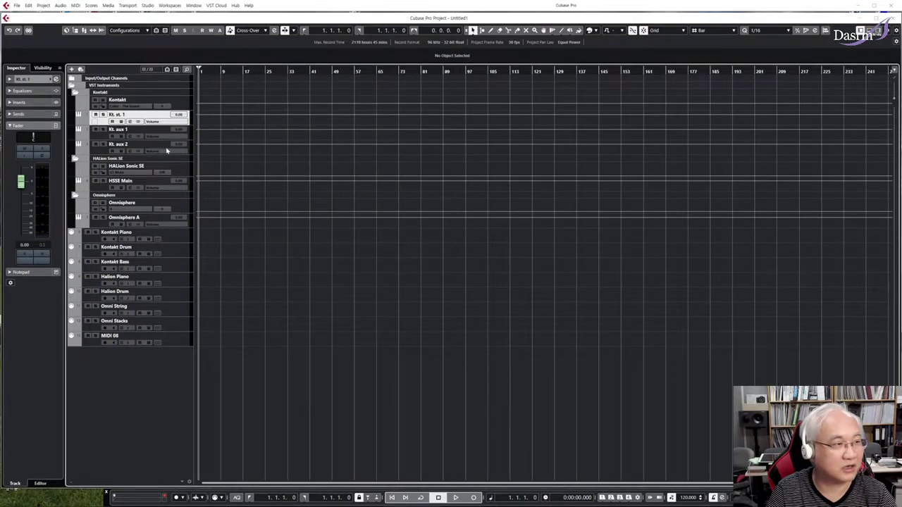
Switch between the Kontakt output channels and look at the effects available for Kt. aux 2's first insert slot
click(102, 150)
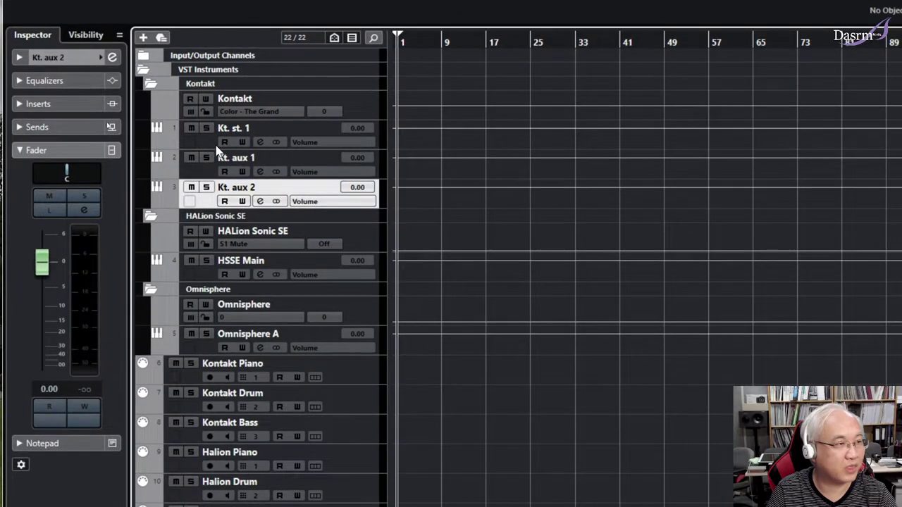
click(103, 122)
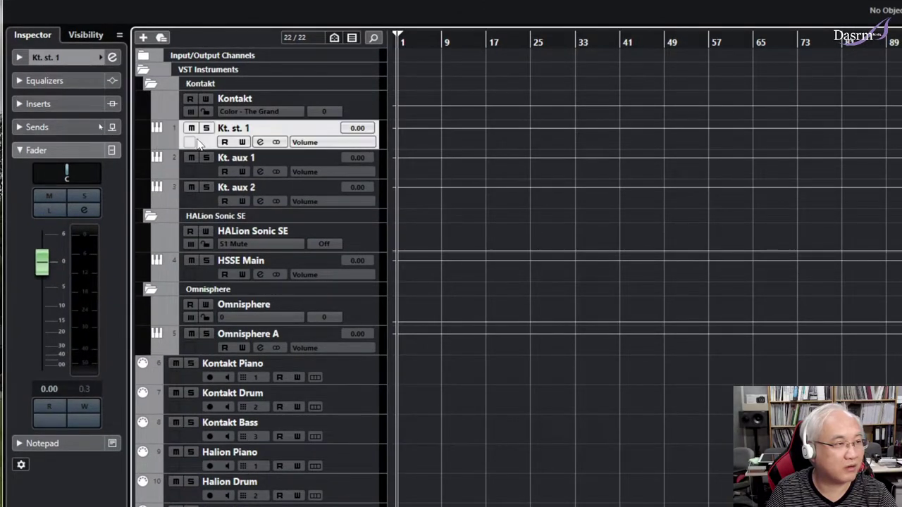
click(101, 139)
click(207, 204)
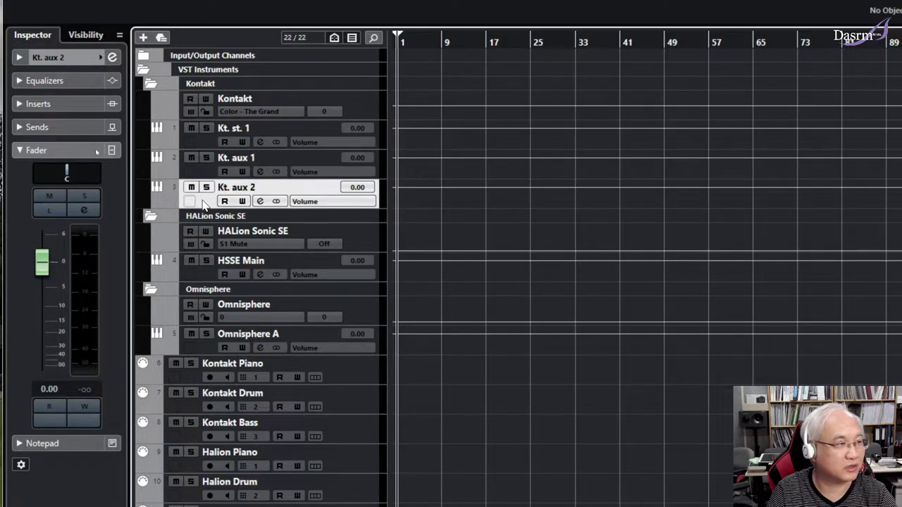
click(38, 104)
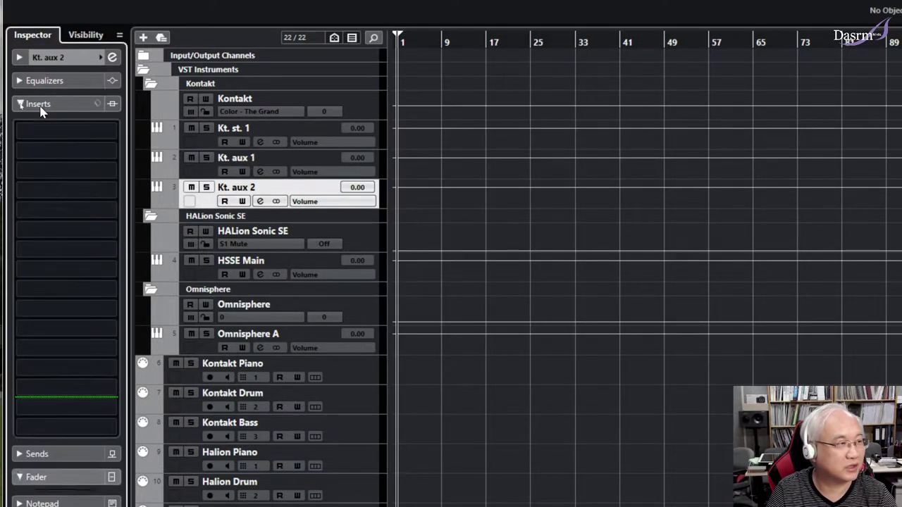
click(111, 132)
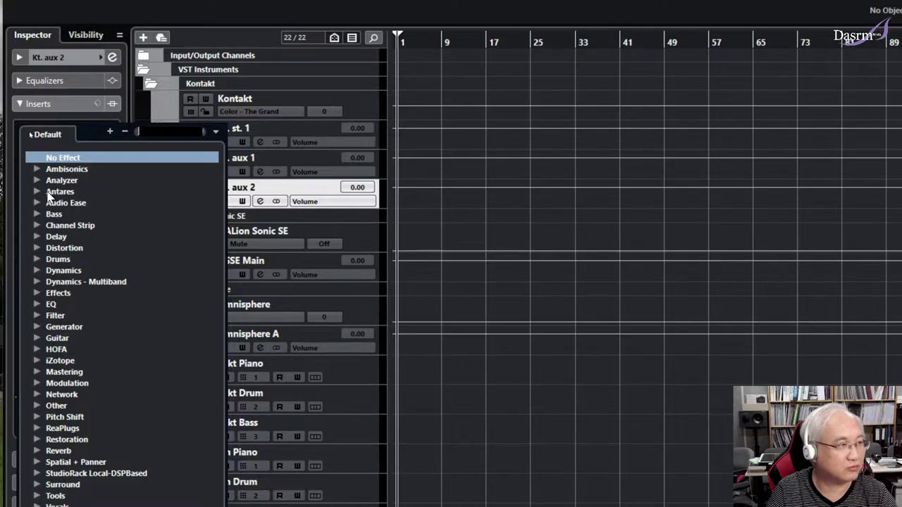
key(Escape)
Examine the Equalizers, Sends, Fader and Notepad sections of the Kt. aux 2 channel
click(70, 82)
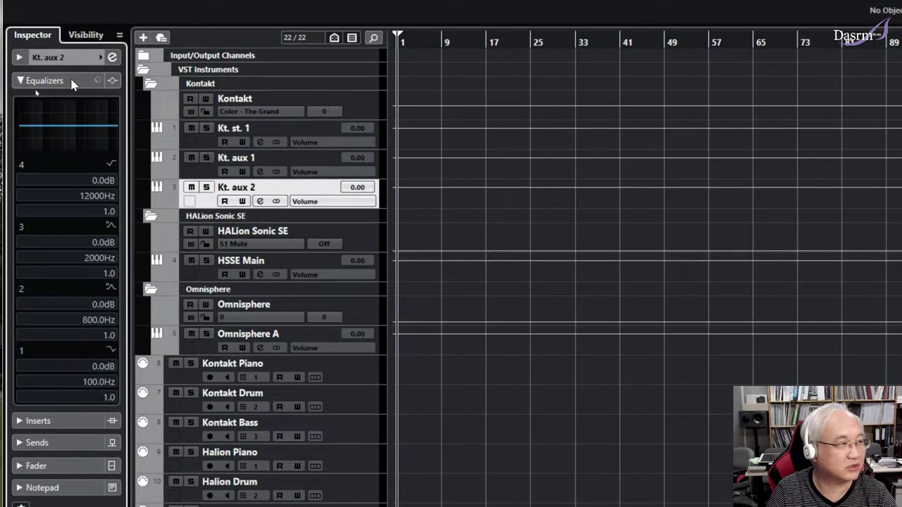
click(71, 82)
click(71, 126)
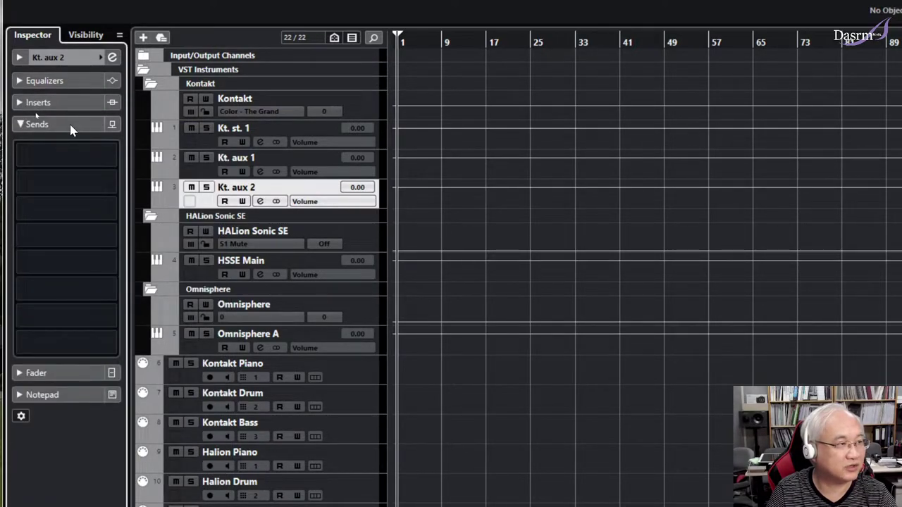
click(70, 126)
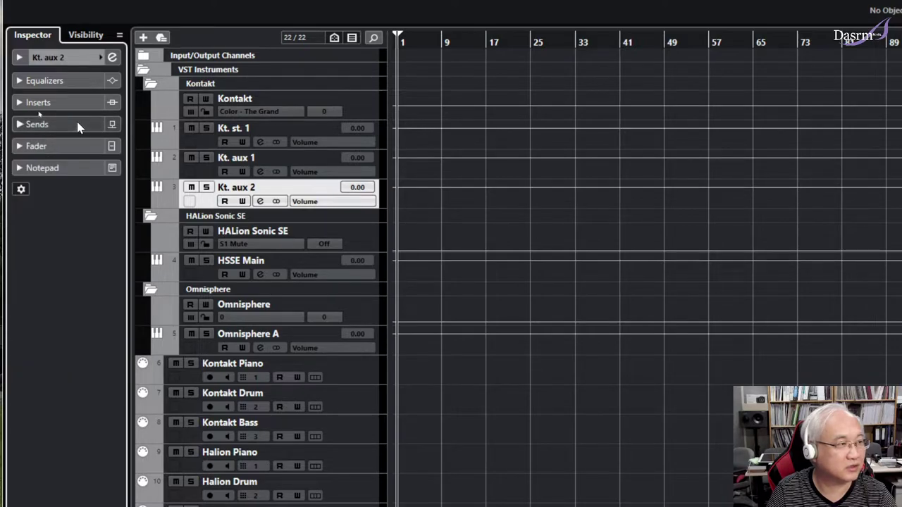
click(77, 148)
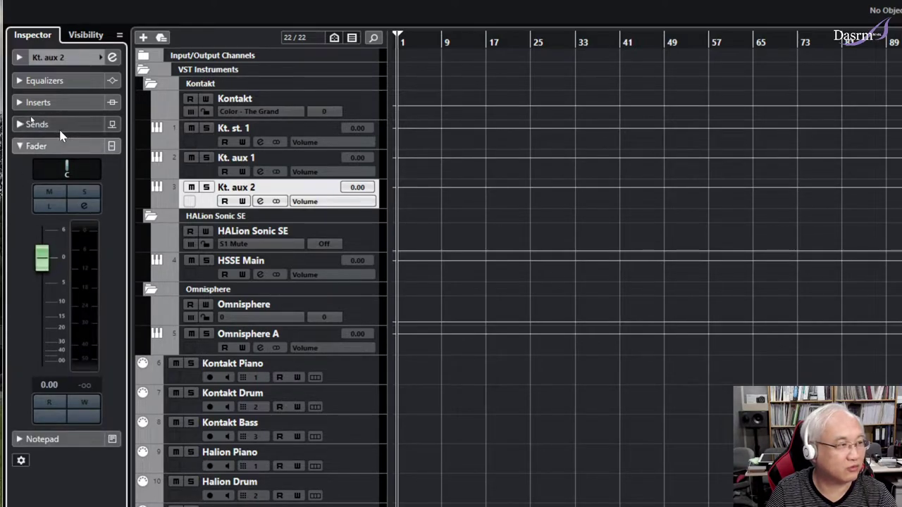
click(68, 144)
click(67, 169)
click(68, 169)
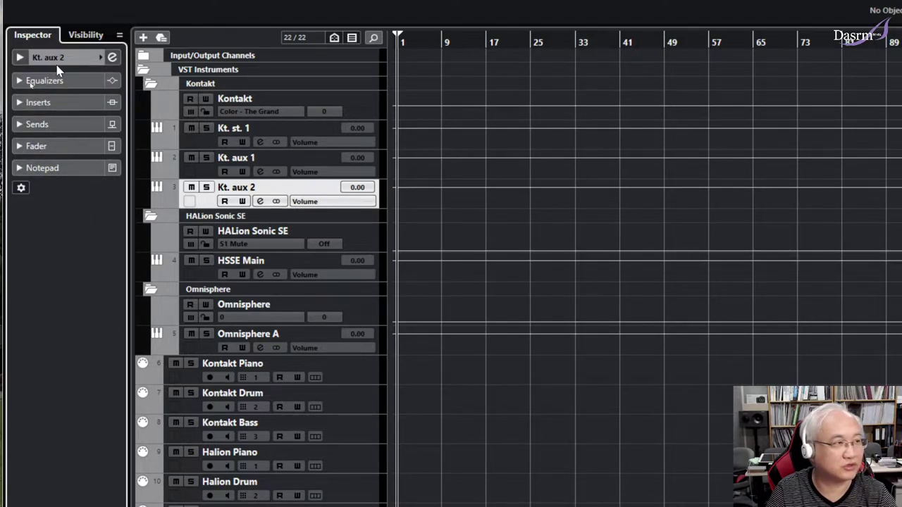
Monitor the Kontakt Piano, Kontakt Drum and Kontakt Bass tracks in turn and check which Kontakt output channel receives each signal
click(213, 163)
click(213, 141)
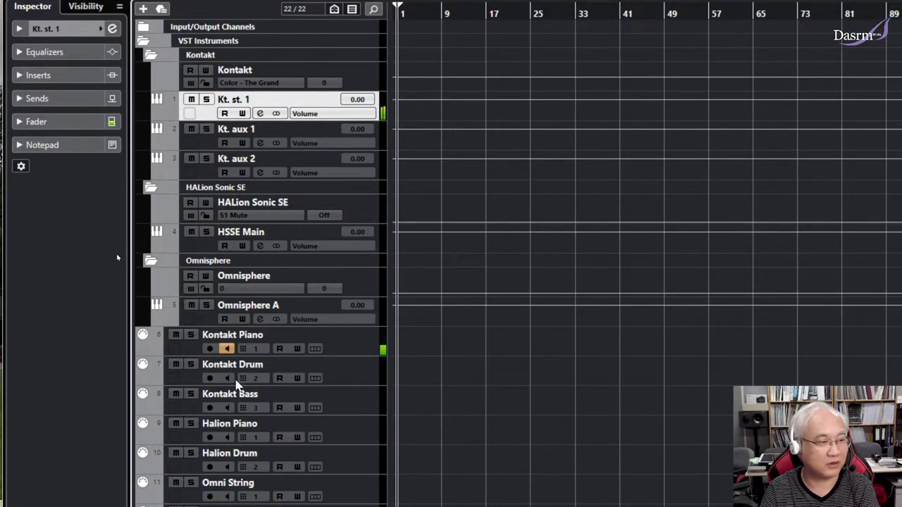
click(226, 378)
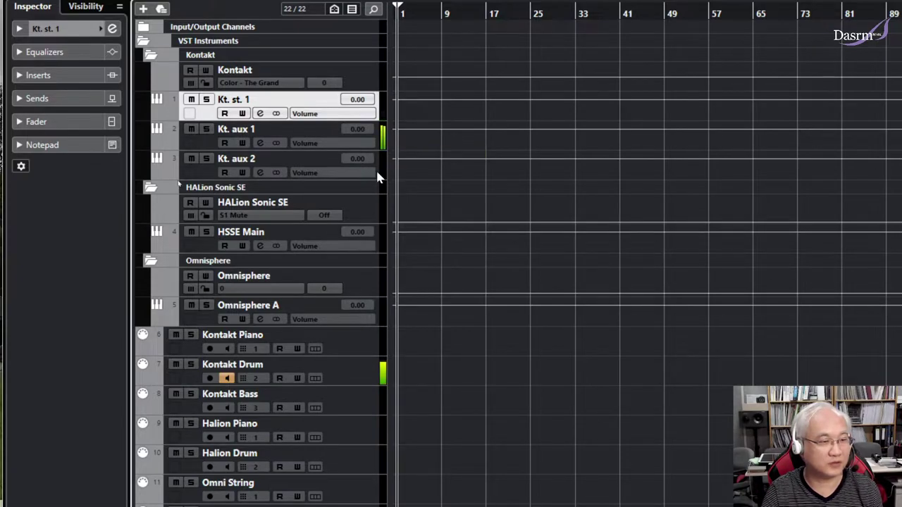
click(226, 406)
click(230, 376)
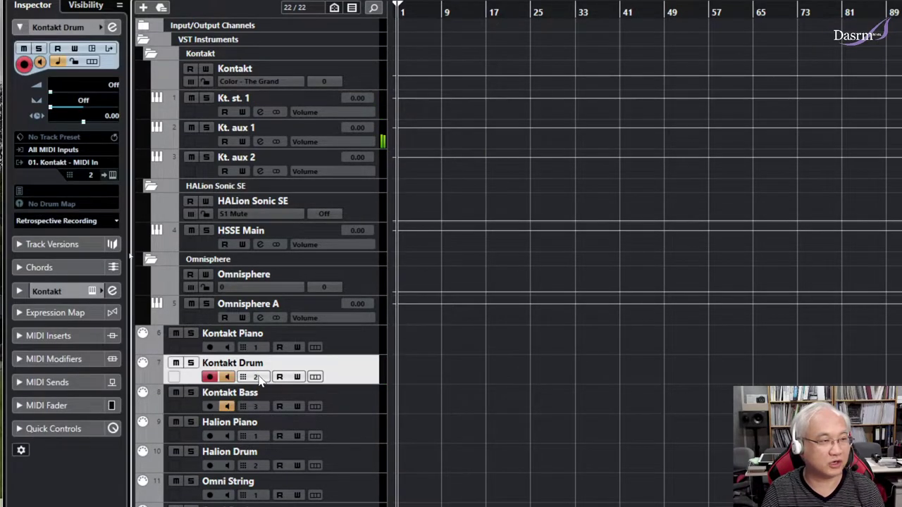
click(226, 377)
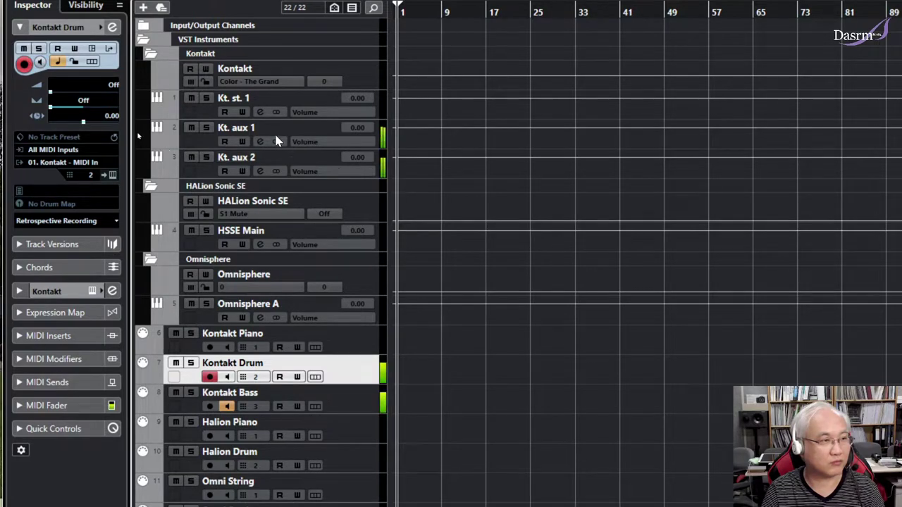
click(210, 377)
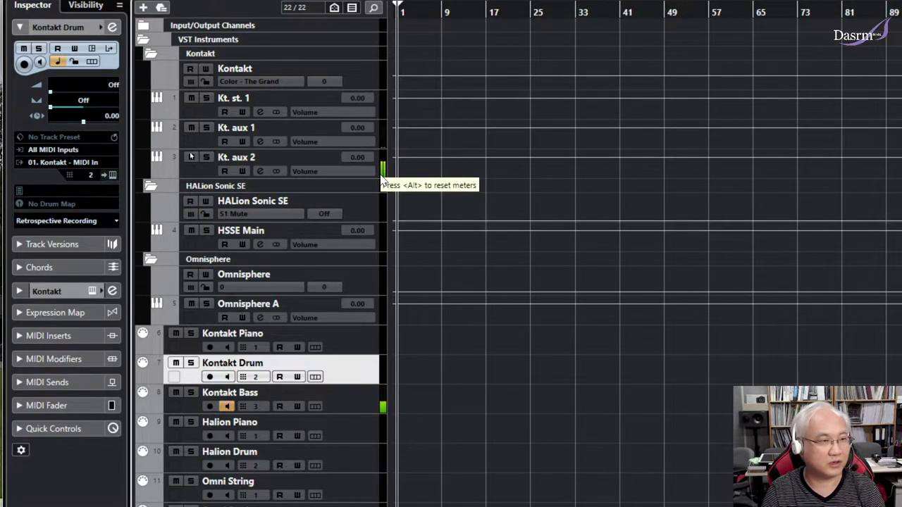
Monitor only the Kontakt Piano track and load the Distortion effect in the first insert slot of Kt. st. 1
click(199, 114)
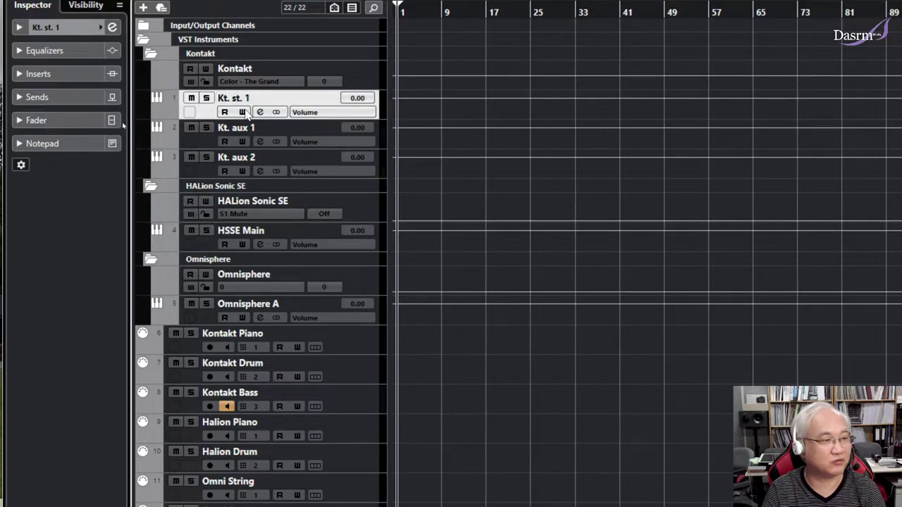
click(226, 346)
click(226, 406)
click(67, 74)
click(111, 103)
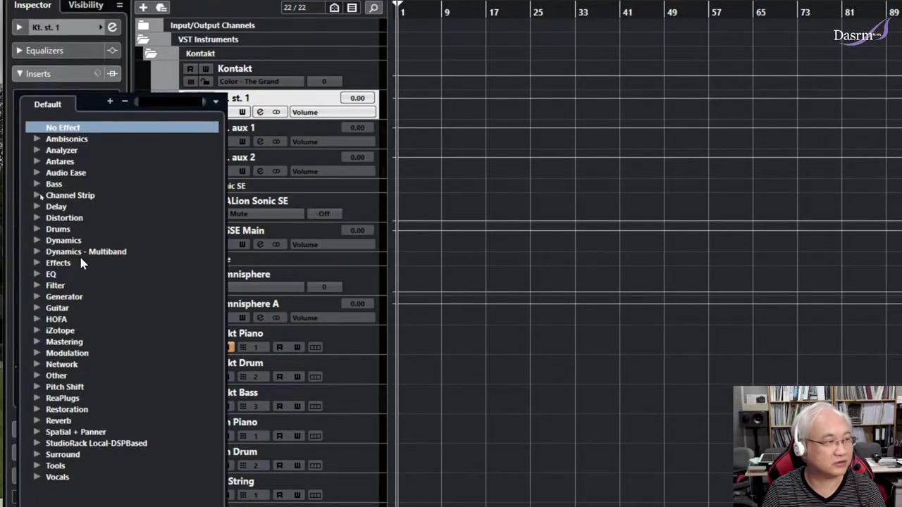
click(39, 220)
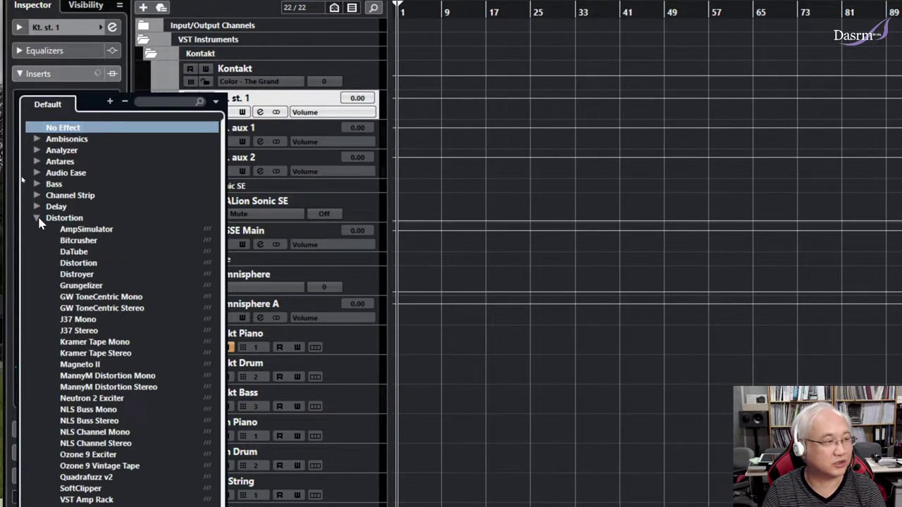
scroll(106, 310, down, 3)
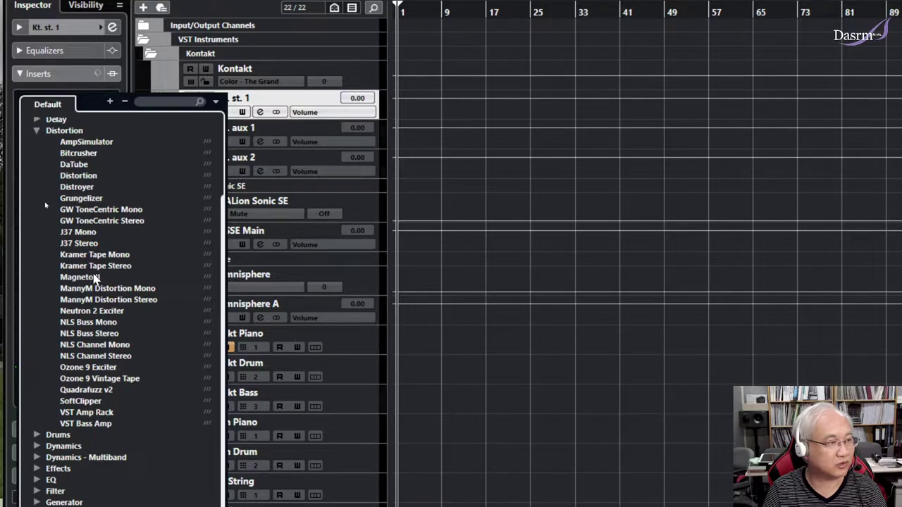
click(81, 176)
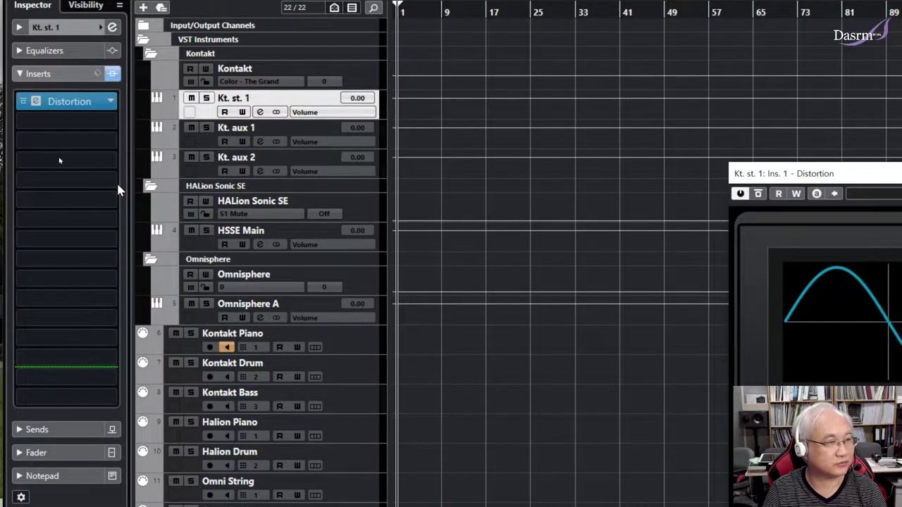
Load the Dirty Bass preset in the Distortion effect on Kt. st. 1 and close its window
drag(837, 176, 378, 83)
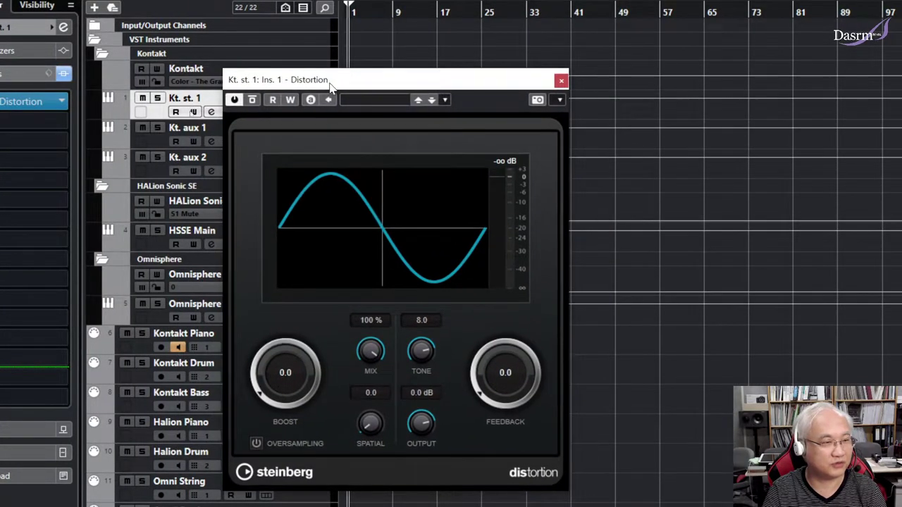
click(394, 101)
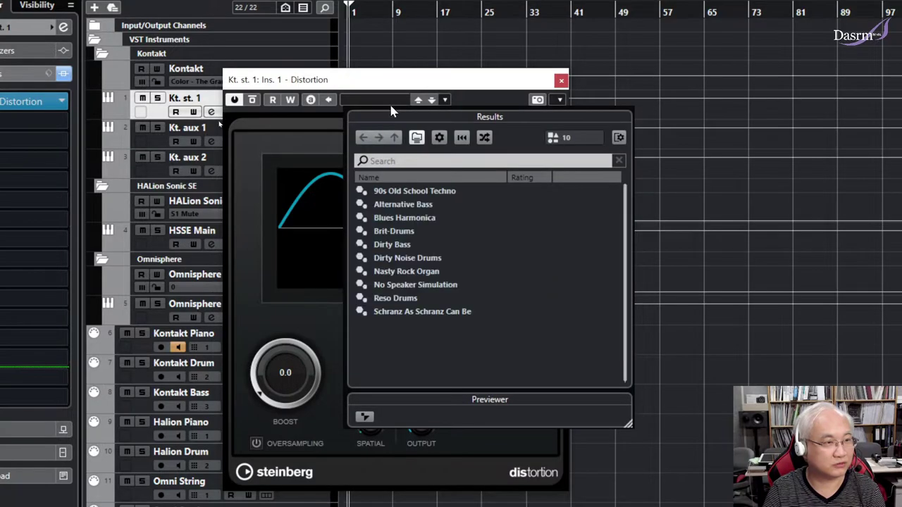
click(404, 247)
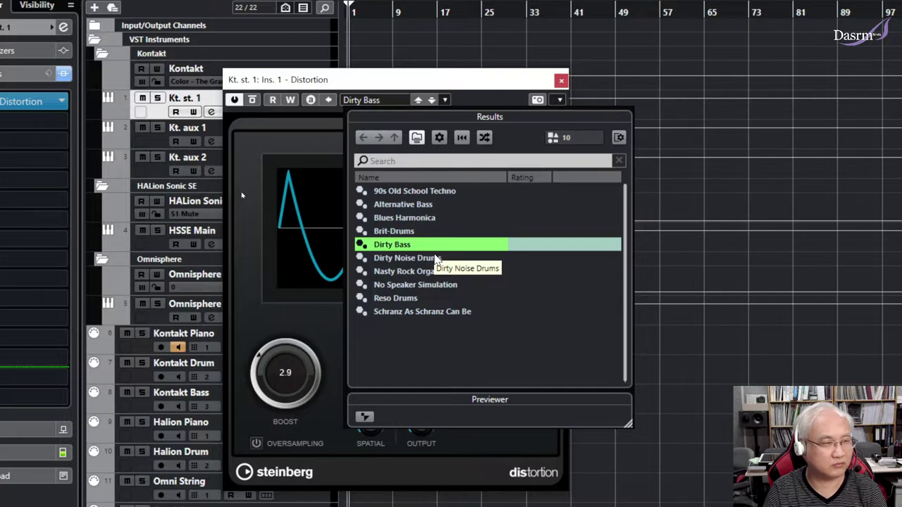
click(560, 81)
click(560, 81)
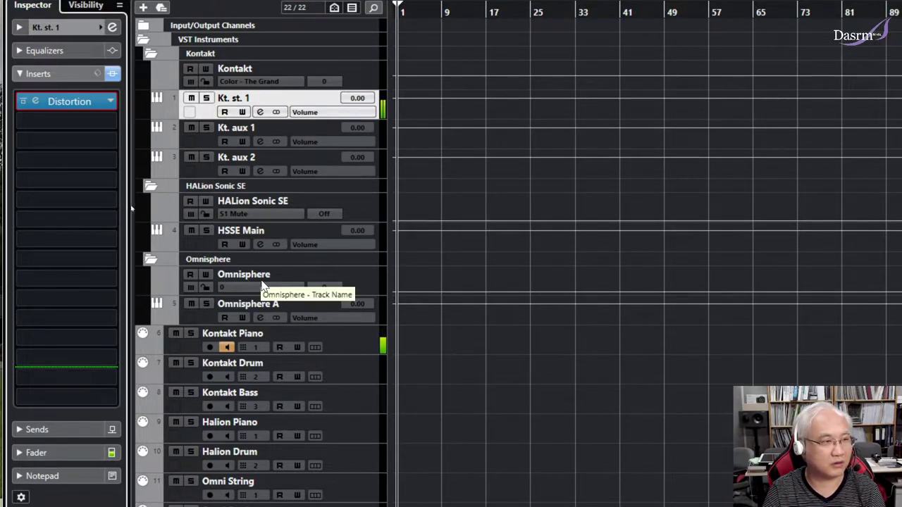
Load the REVerence reverb in the first insert slot of the Kt. aux 1 channel
click(202, 139)
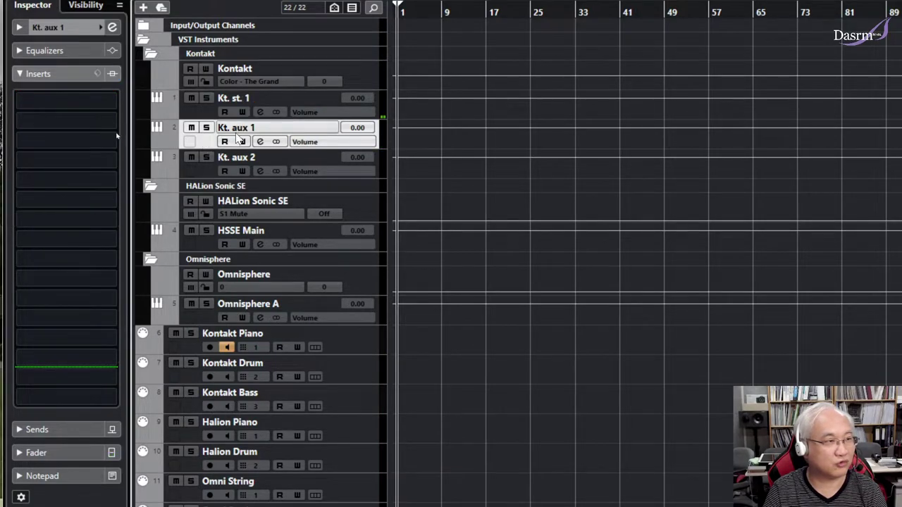
click(109, 102)
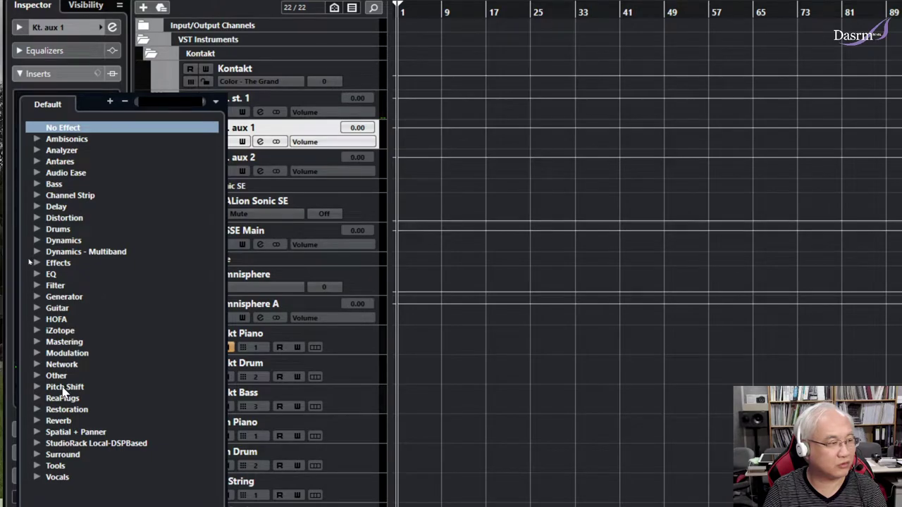
click(39, 422)
scroll(104, 422, down, 10)
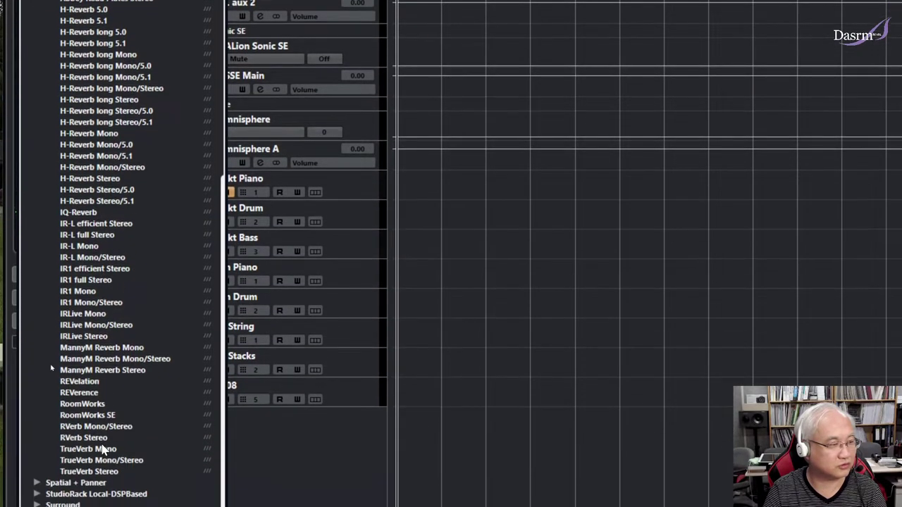
click(89, 391)
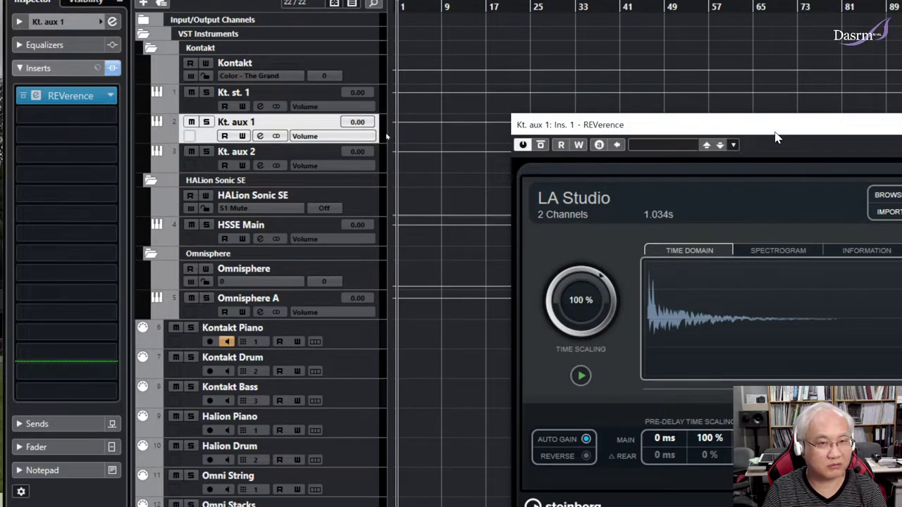
drag(774, 134, 472, 94)
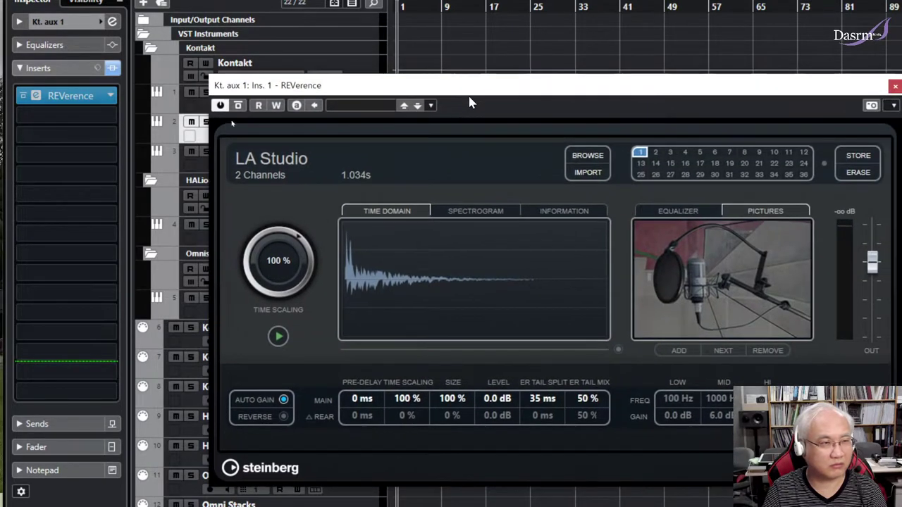
Load the Large Live Stage preset in REVerence on Kt. aux 1 and close the effect window
click(368, 106)
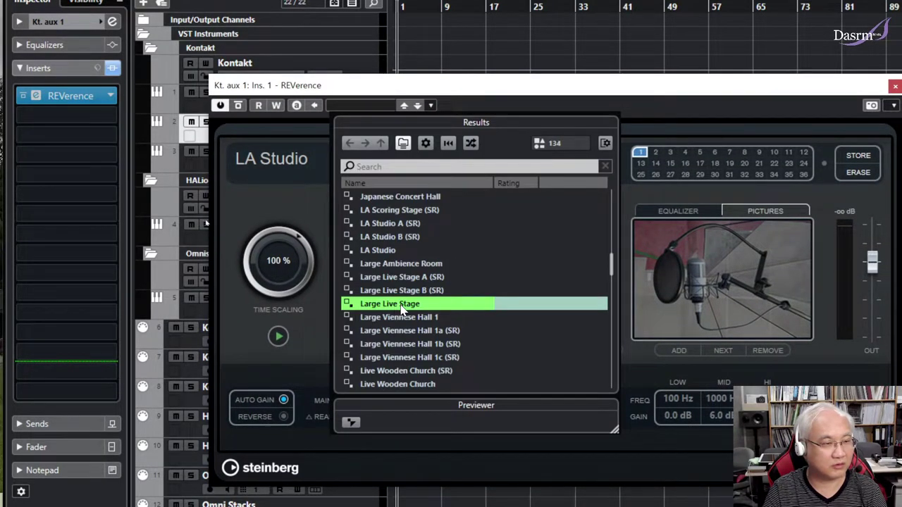
click(550, 85)
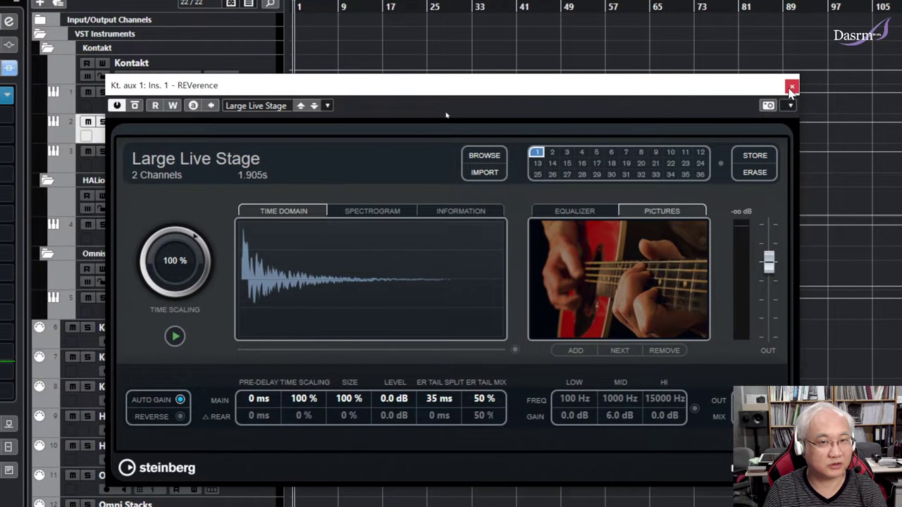
click(895, 86)
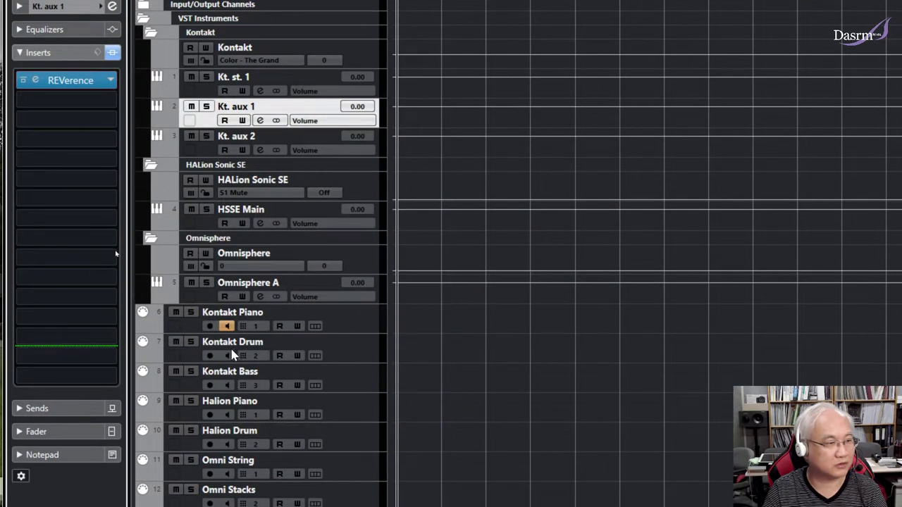
Switch monitoring from Kontakt Piano to Kontakt Drum to hear the Kt. aux 1 reverb, and leave Kontakt Bass neither monitored nor record-armed
click(226, 370)
click(226, 325)
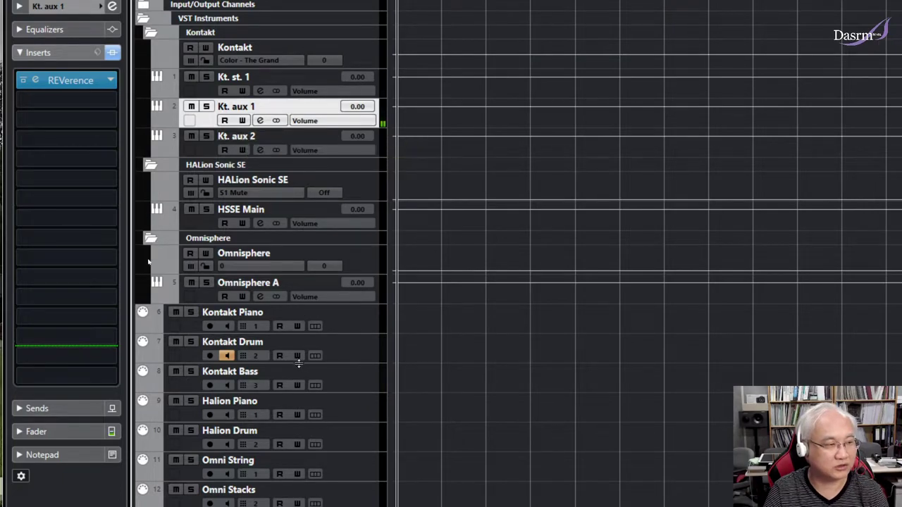
click(341, 382)
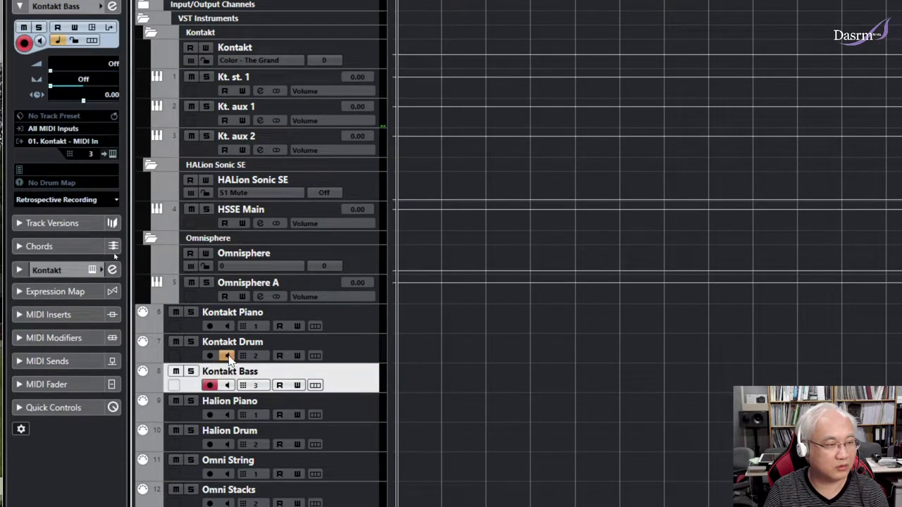
click(213, 386)
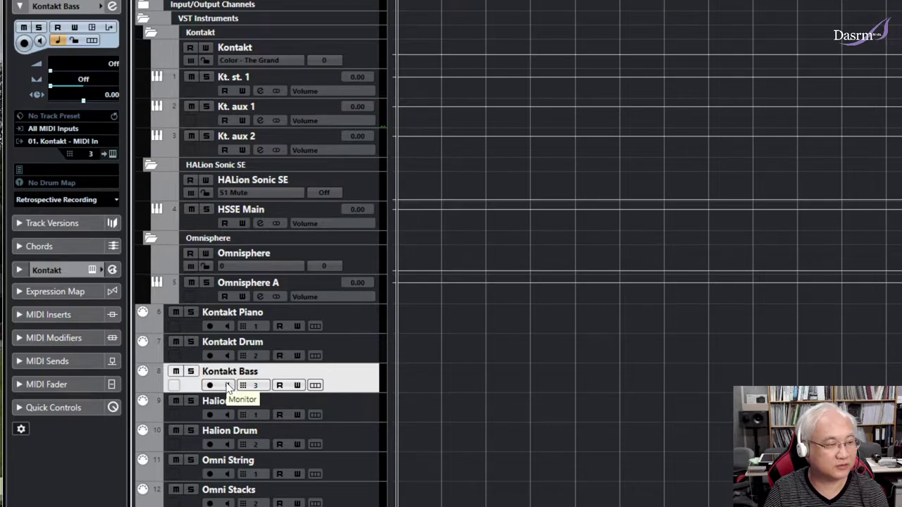
Load the RBass Stereo effect from the Bass category in the first insert slot of the Kt. aux 2 channel
click(206, 136)
click(206, 136)
click(212, 150)
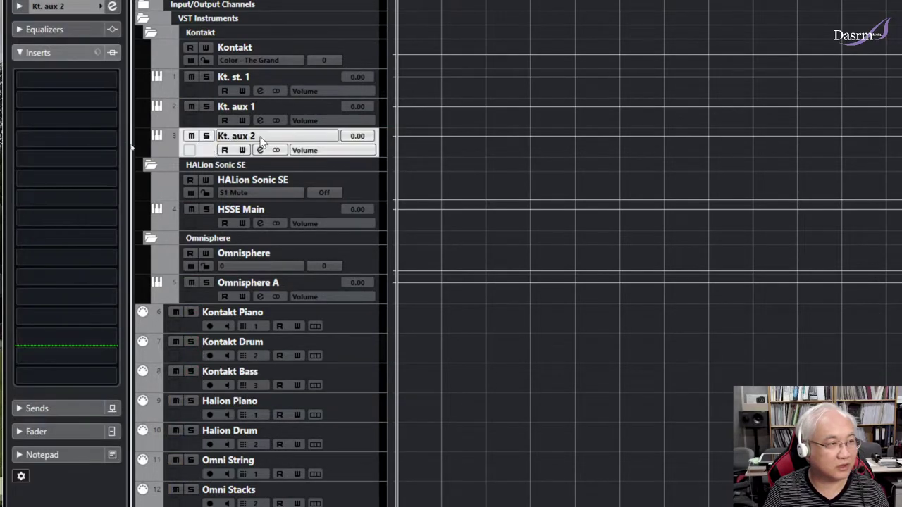
click(111, 84)
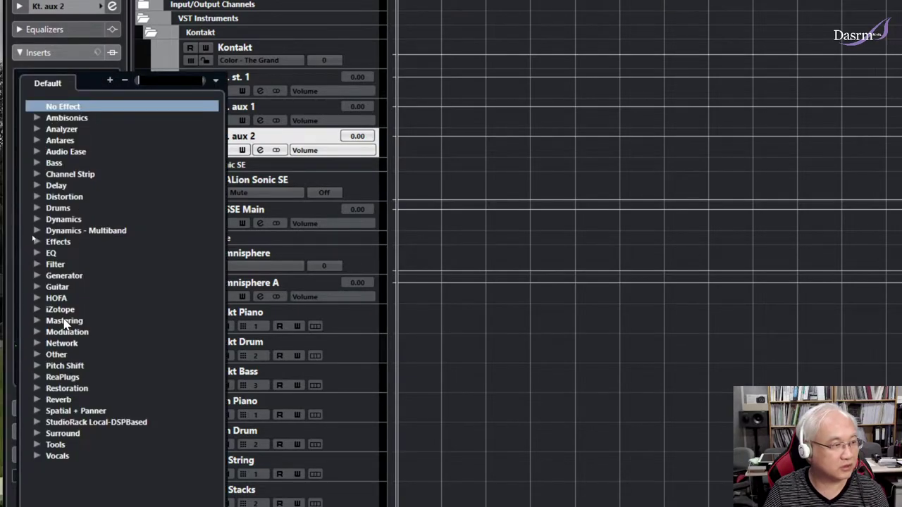
click(43, 287)
scroll(117, 363, down, 5)
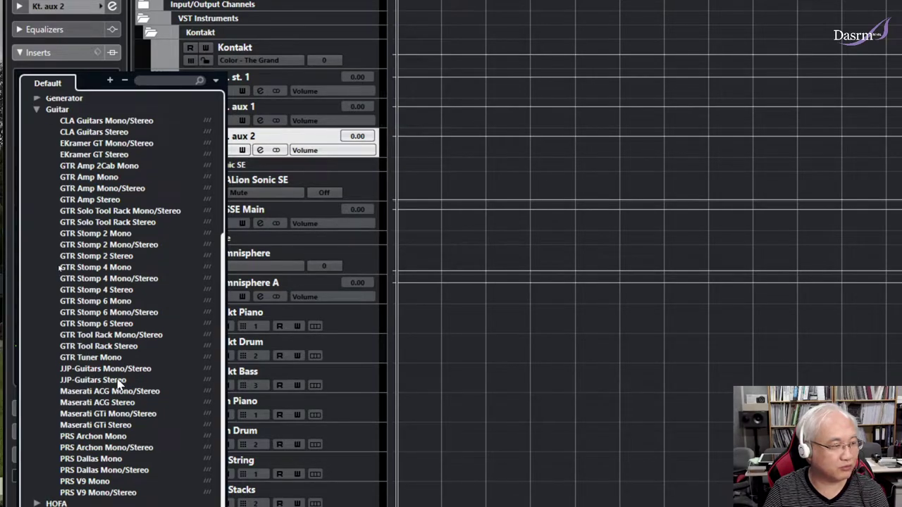
click(36, 110)
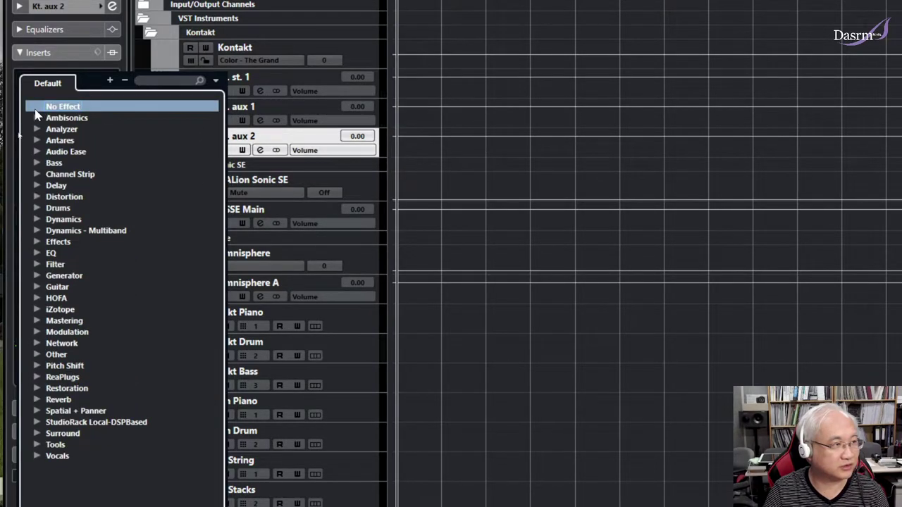
click(38, 163)
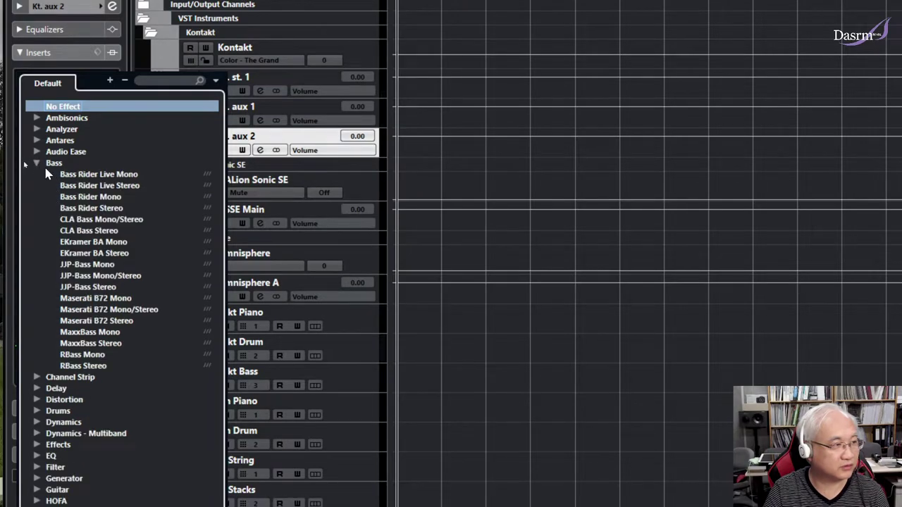
click(99, 367)
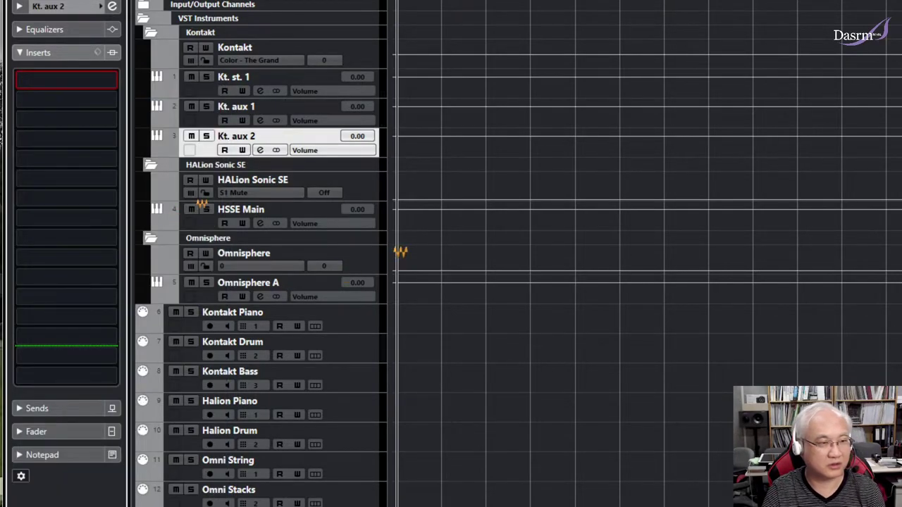
drag(790, 212, 343, 116)
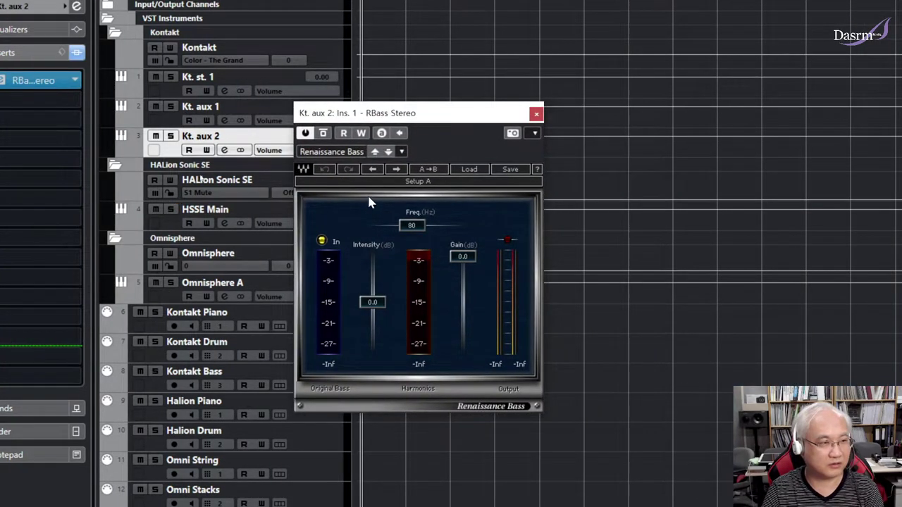
Monitor the Kontakt Bass track, raise the RBass Intensity to 1.1 dB and close the effect window
click(191, 385)
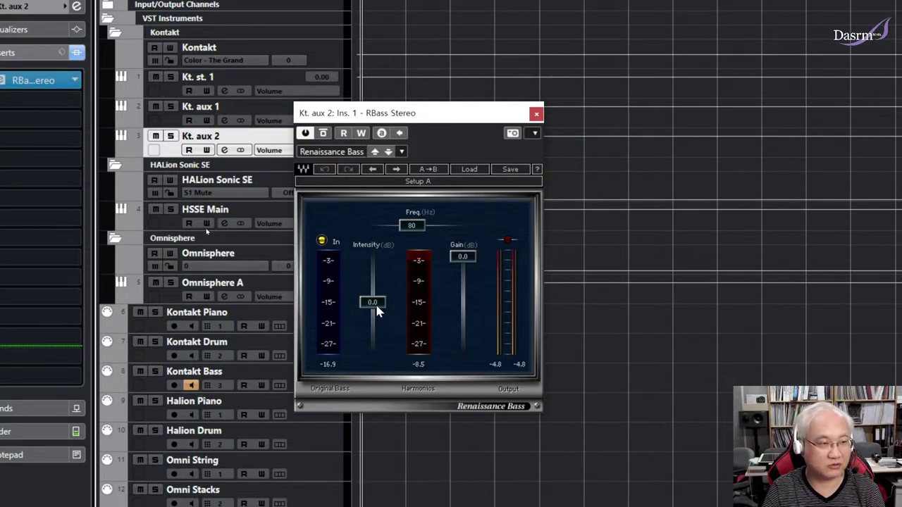
drag(378, 306, 379, 305)
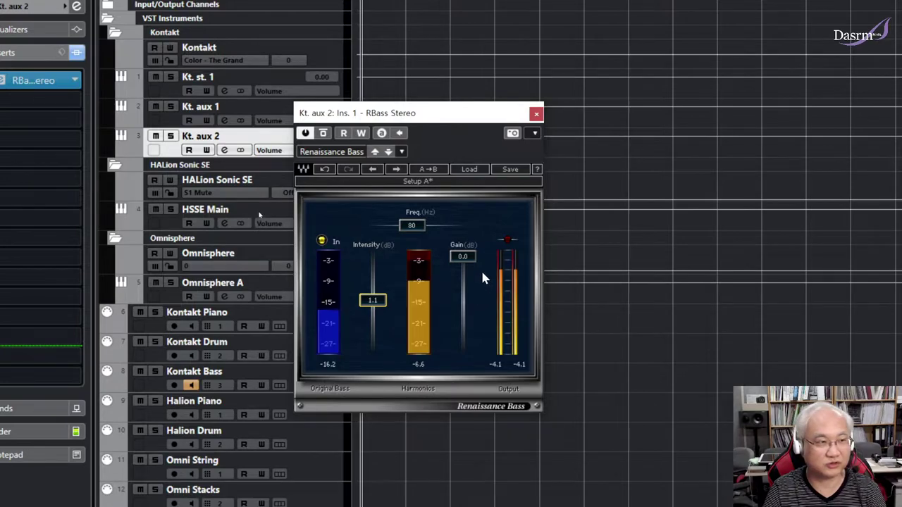
click(536, 112)
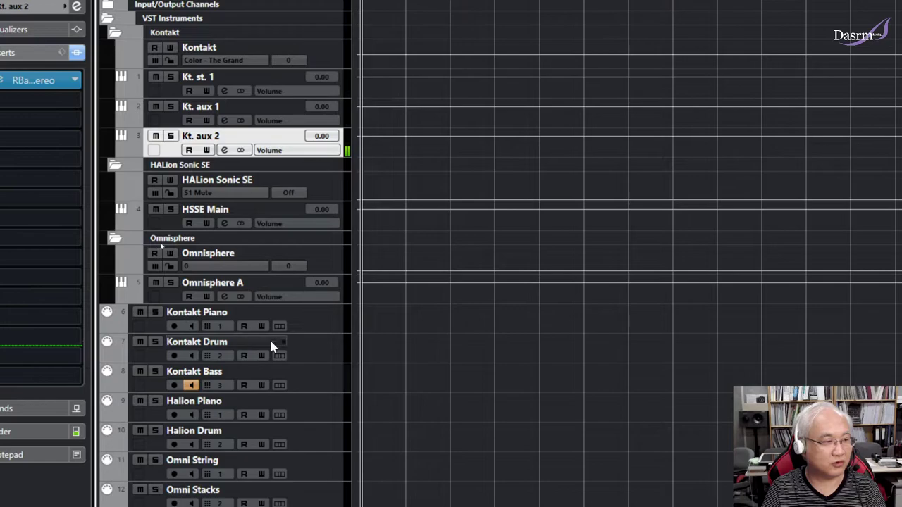
Turn off monitoring on Kontakt Bass and play the Kontakt Piano, Kontakt Drum and Kontakt Bass tracks in turn through their effects
click(310, 327)
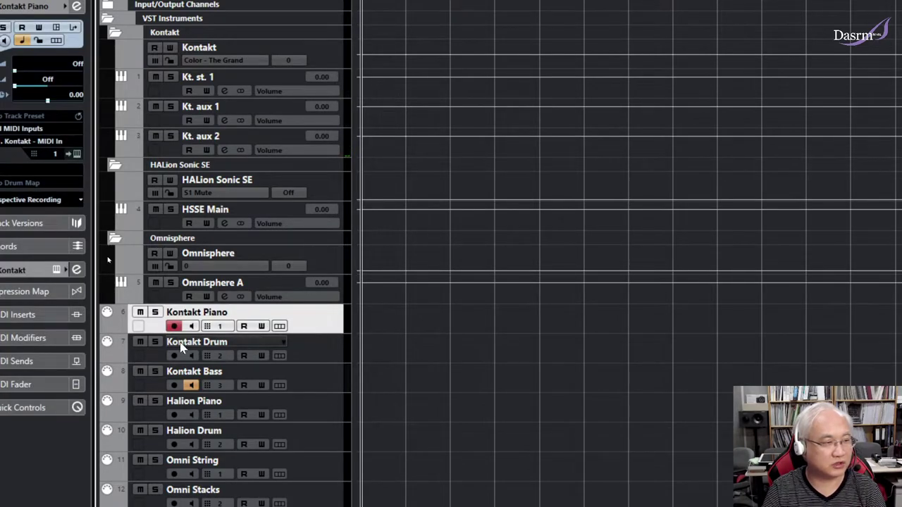
click(191, 390)
click(192, 387)
click(278, 329)
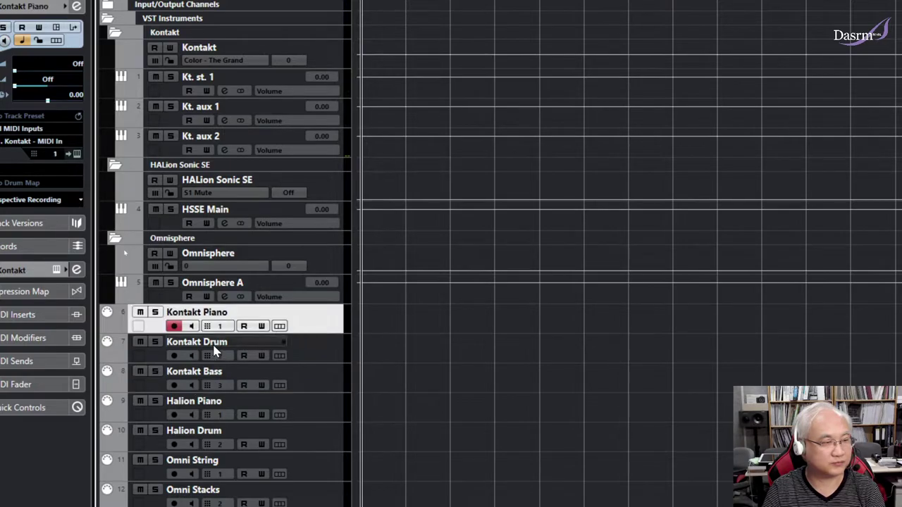
click(321, 343)
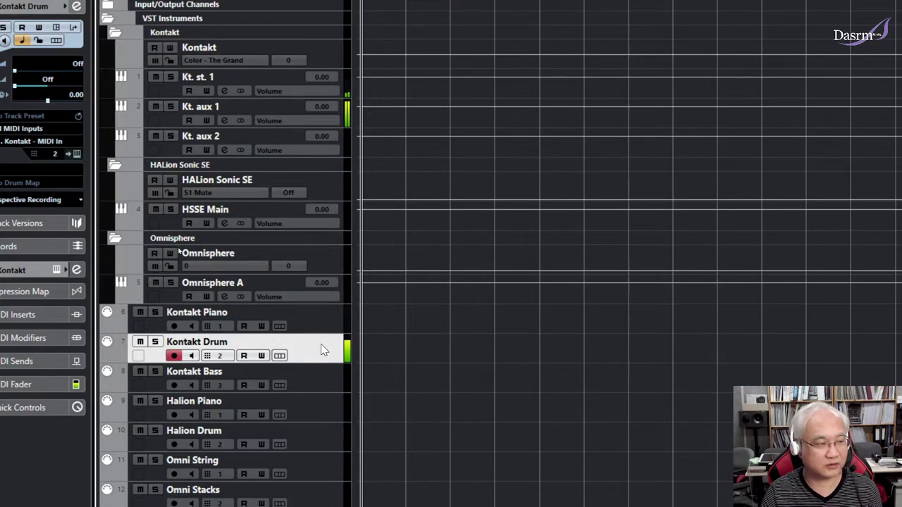
click(315, 377)
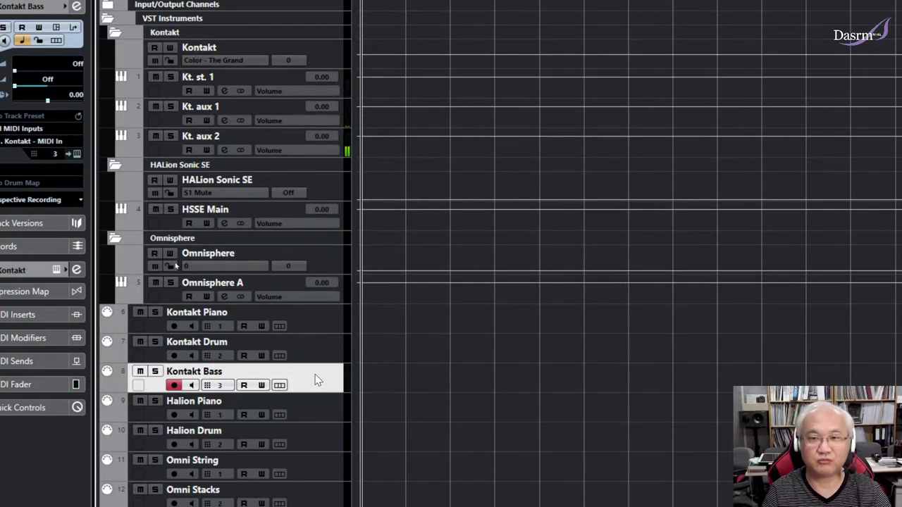
Step through the three Kontakt MIDI tracks and their output channels Kt. st. 1, Kt. aux 1 and Kt. aux 2
click(316, 316)
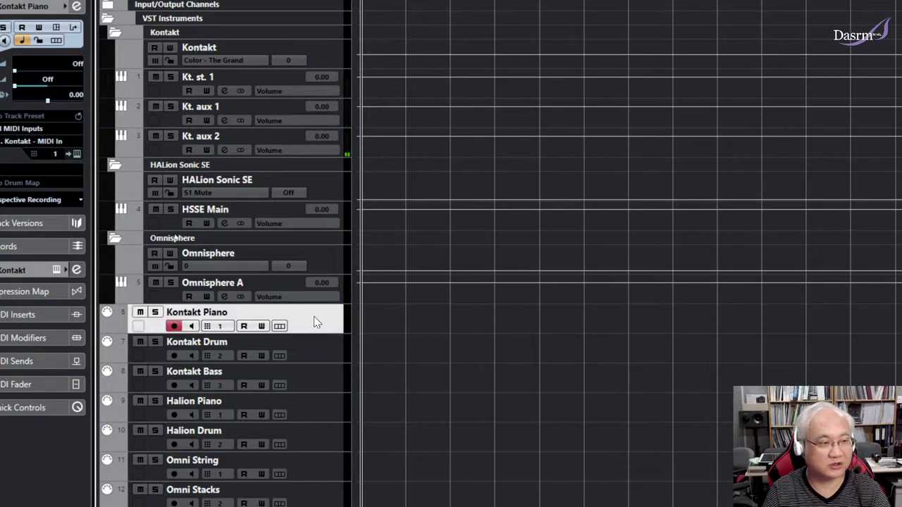
click(314, 339)
click(319, 386)
click(318, 352)
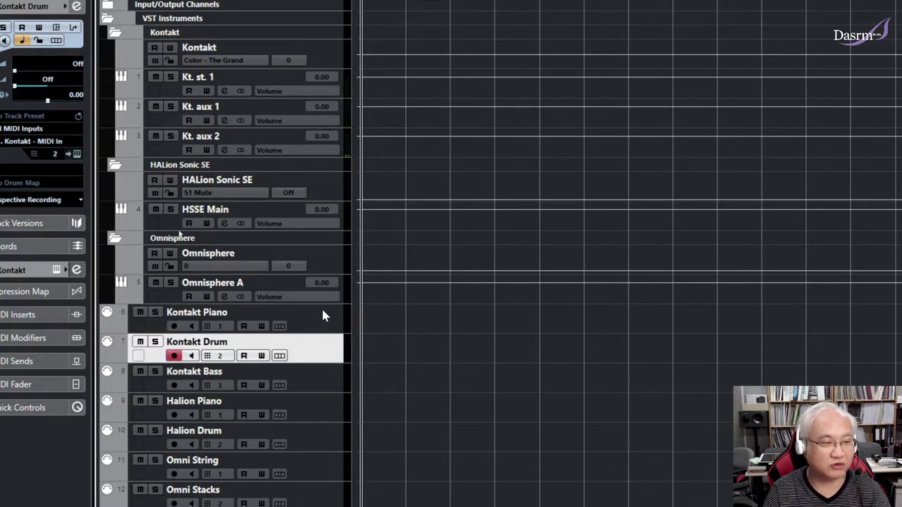
click(321, 313)
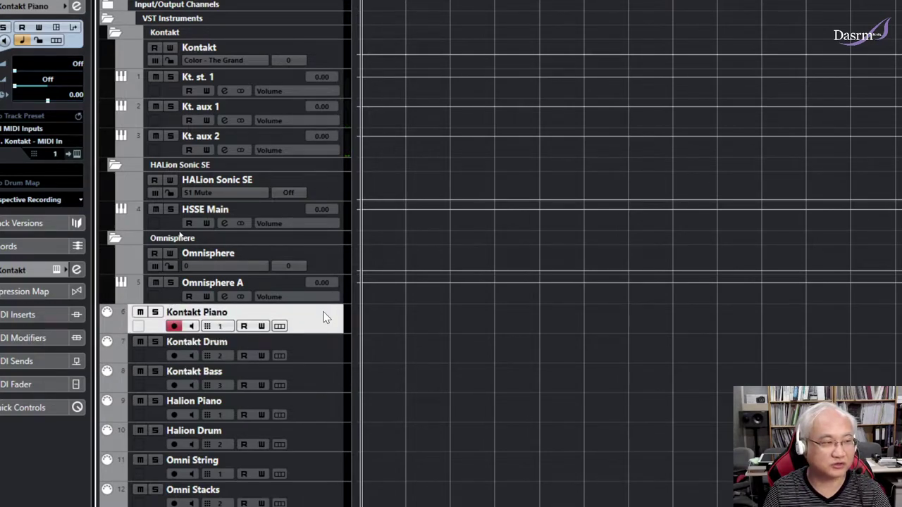
click(158, 86)
click(168, 115)
click(172, 148)
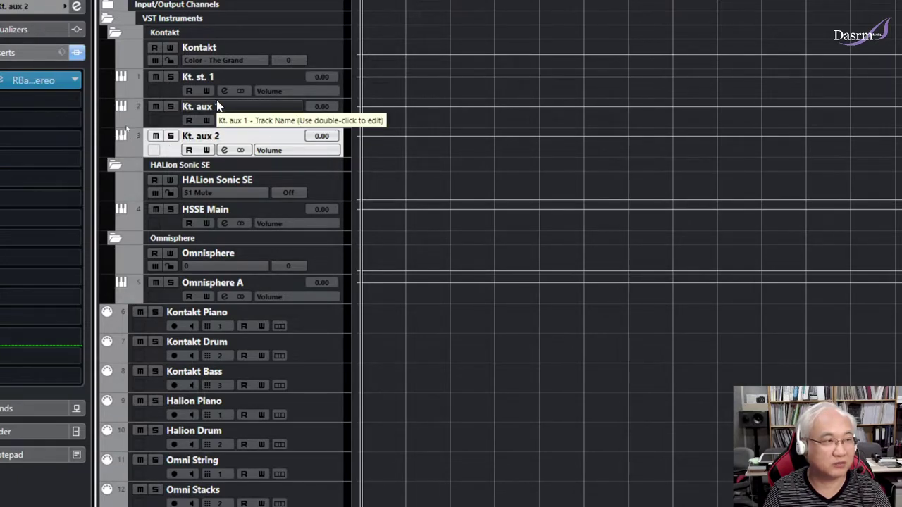
Rename the Kt. st. 1 output channel as Piano
double_click(215, 76)
click(227, 76)
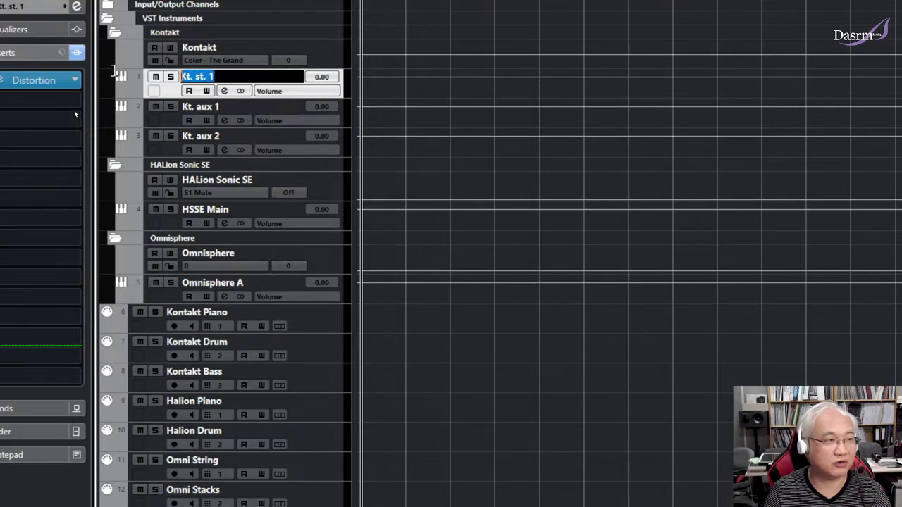
drag(229, 75, 152, 77)
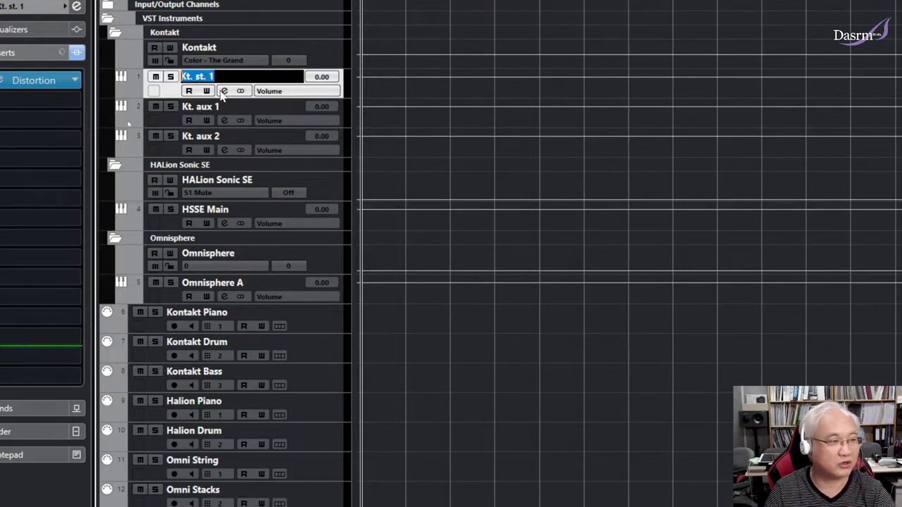
text(Piano)
key(Return)
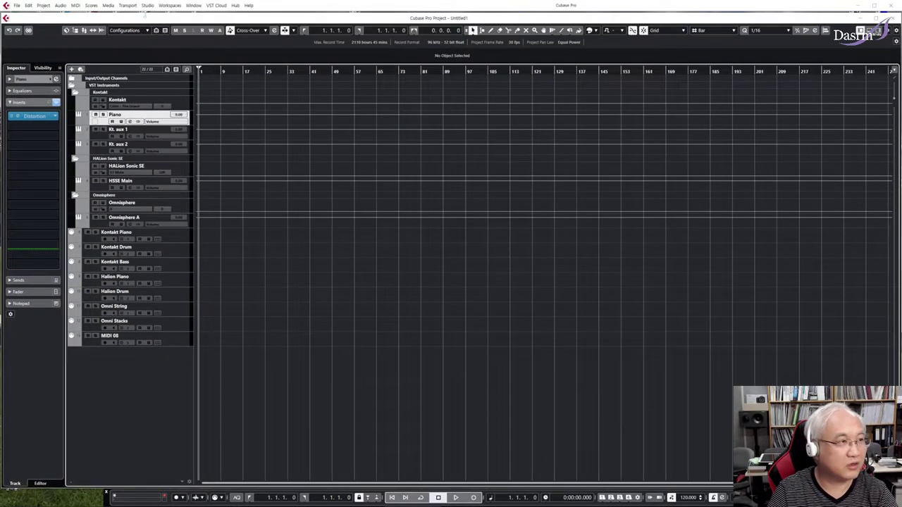
Open the MixConsole and widen its window to show the instrument output channels beside the mono inputs
click(147, 5)
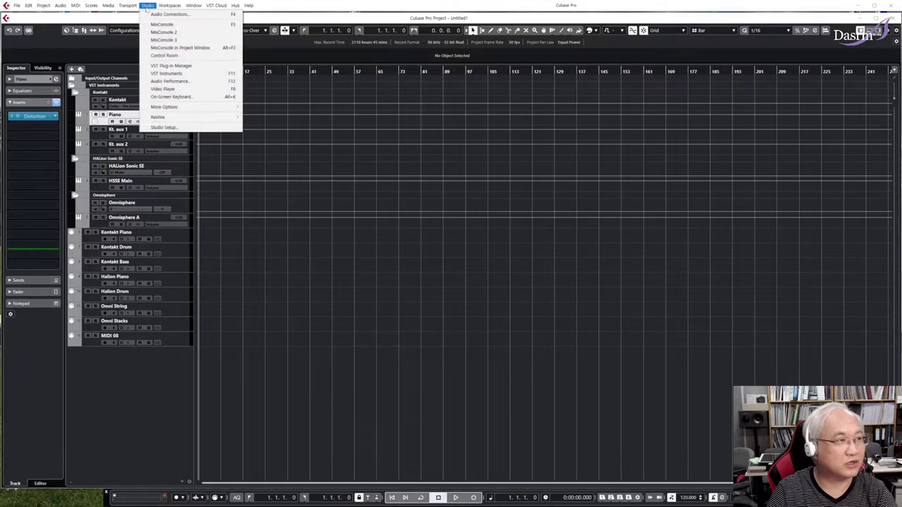
click(448, 62)
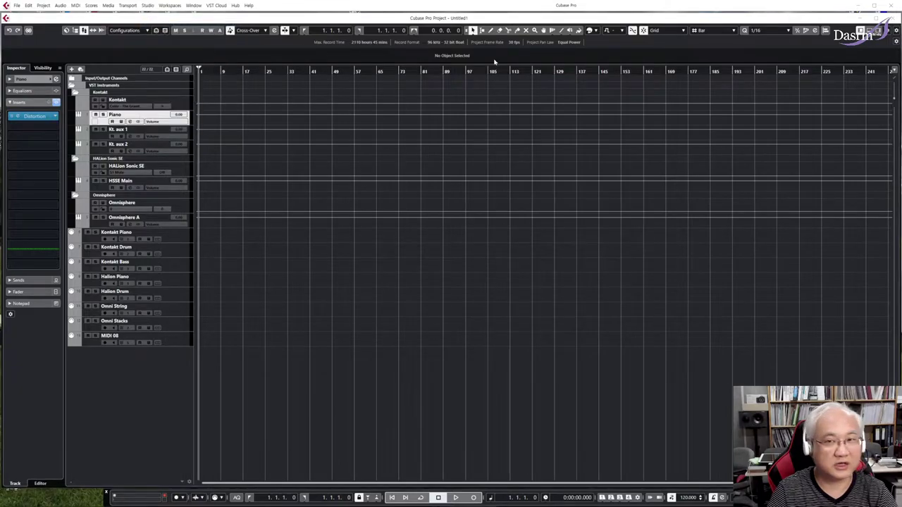
key(F3)
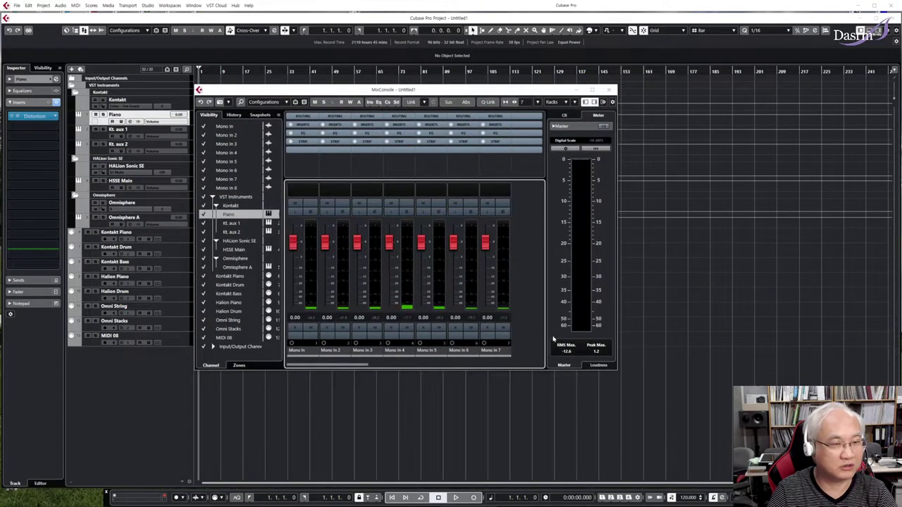
drag(613, 365, 815, 367)
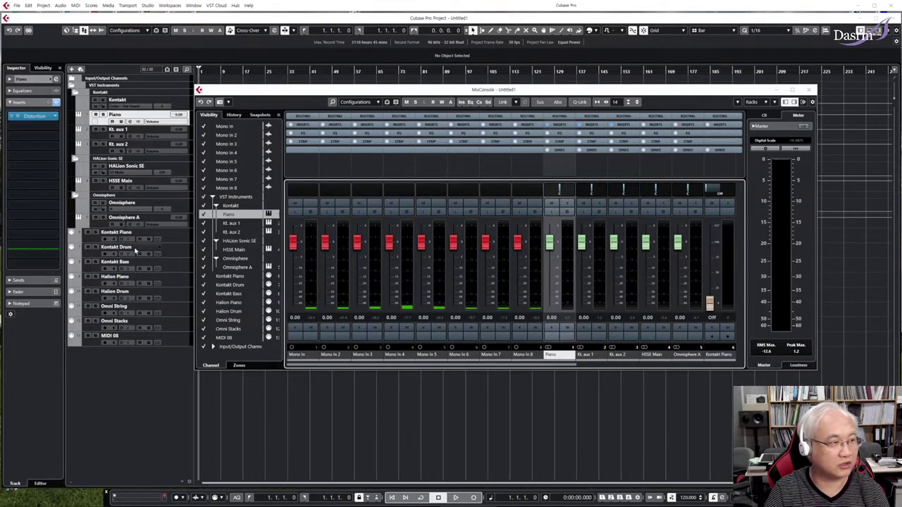
Monitor the Kontakt Piano track with the MixConsole open and expand the mixer's Inserts rack
key(F3)
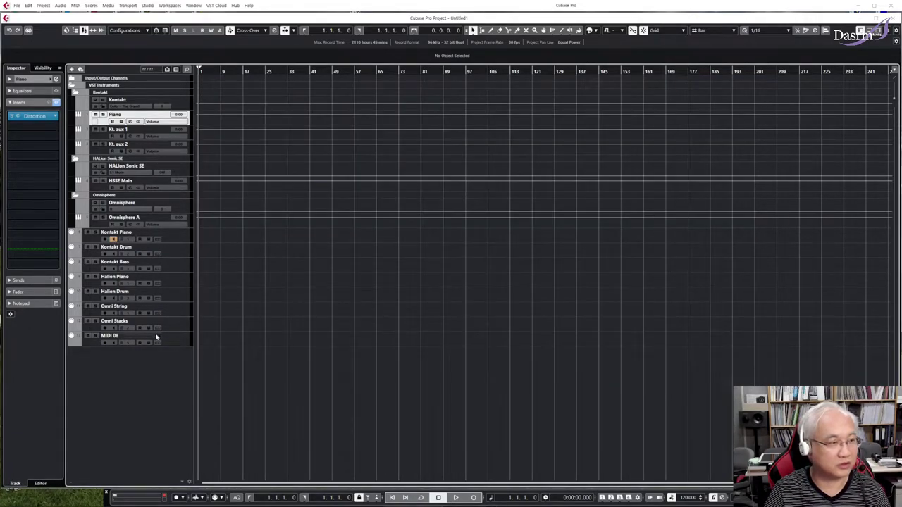
click(147, 6)
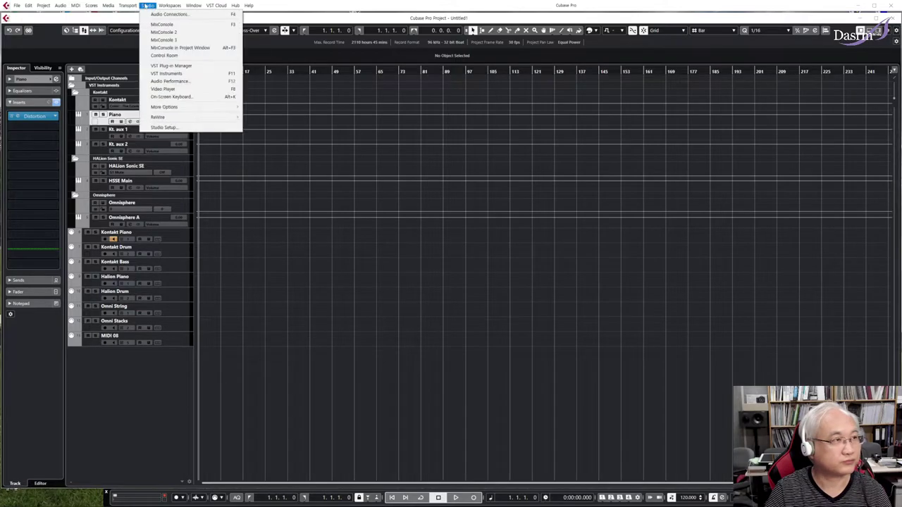
click(155, 24)
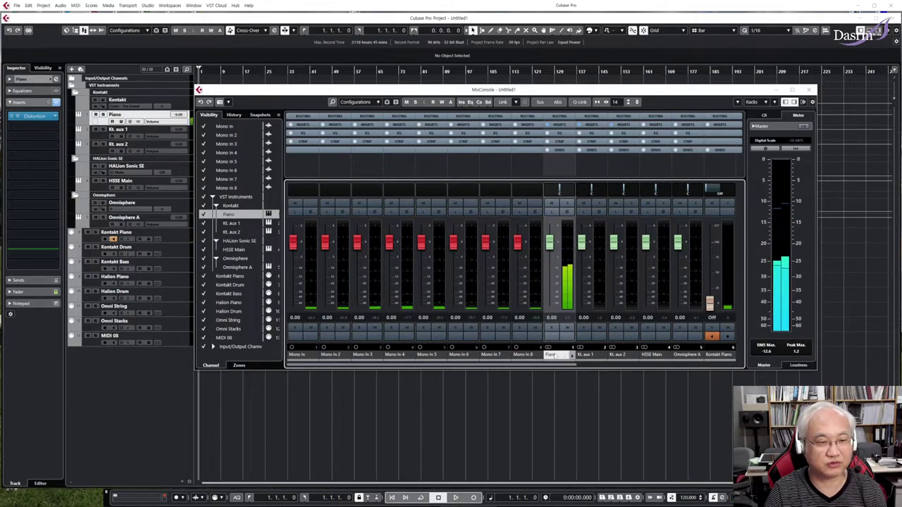
click(557, 124)
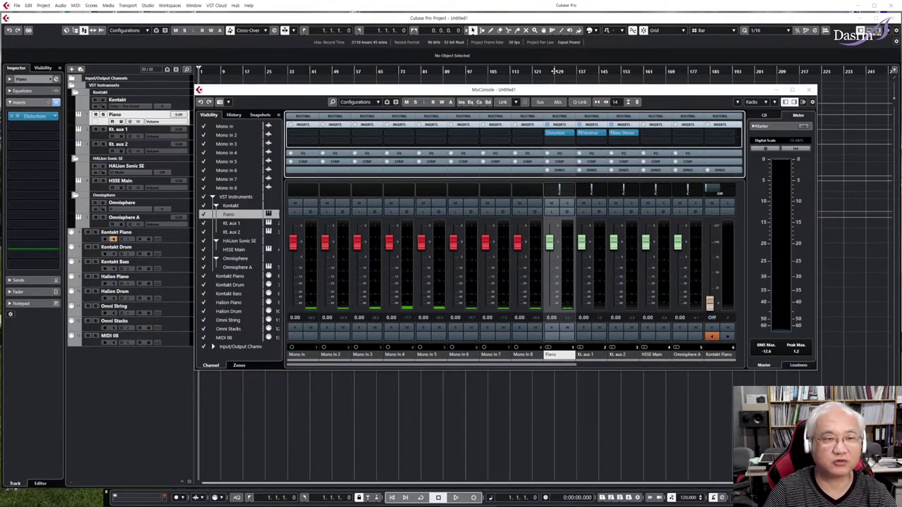
Close the MixConsole, turn off monitoring on the Kontakt Piano track and select that track
click(810, 92)
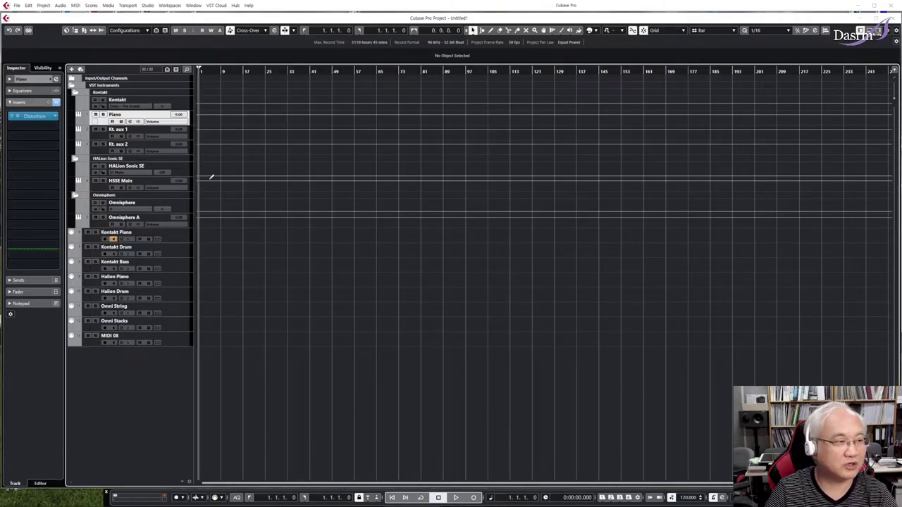
click(114, 240)
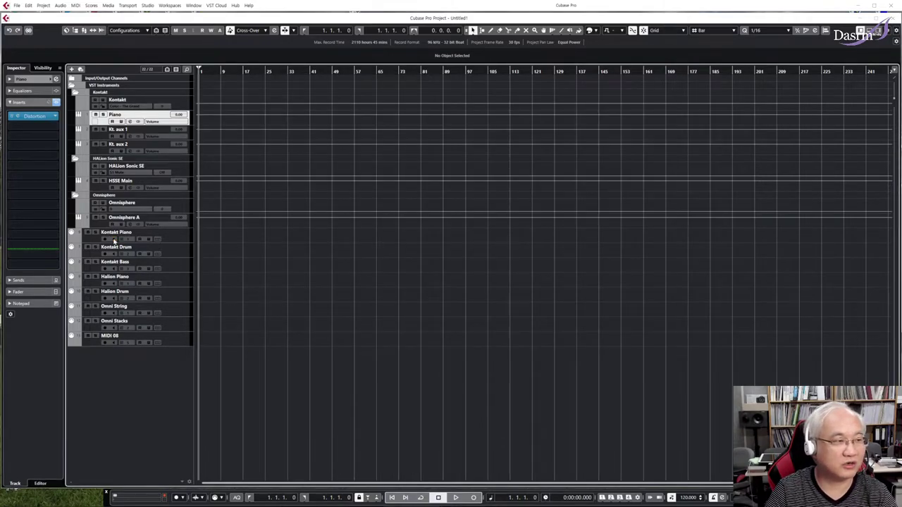
click(180, 242)
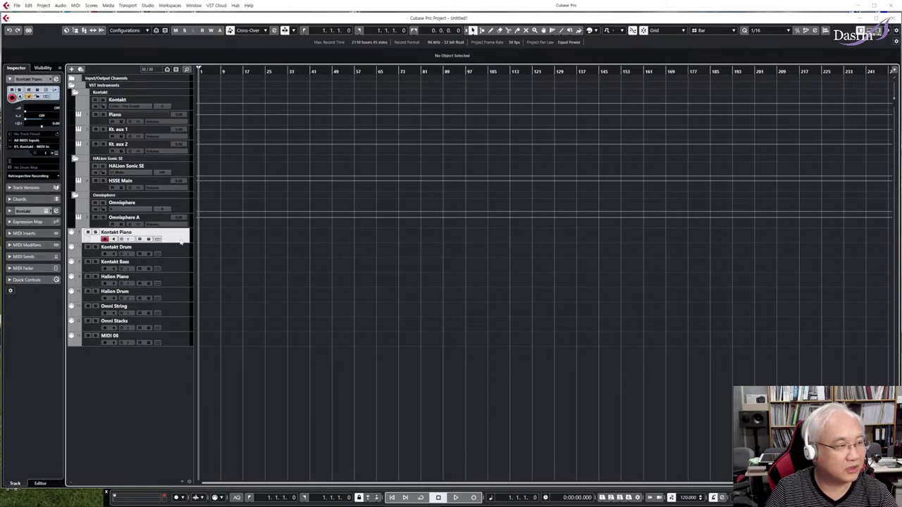
Open HALion Sonic SE from the Halion Piano track and audition the Halion Piano and Halion Drum tracks with its mixer in view
click(179, 280)
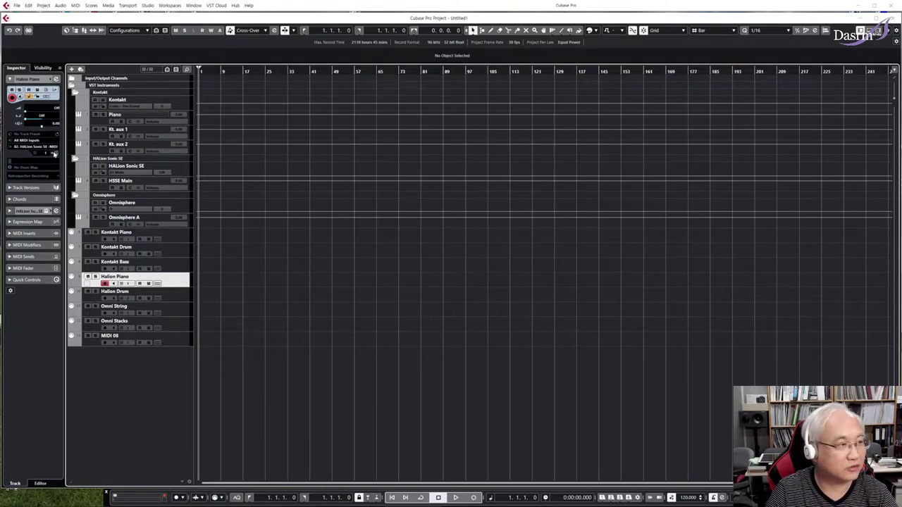
click(54, 155)
drag(442, 104, 429, 101)
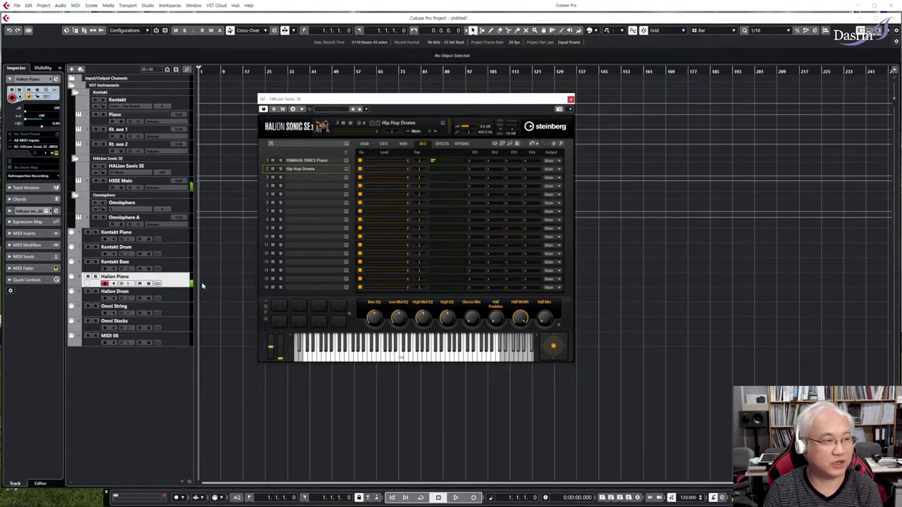
click(177, 297)
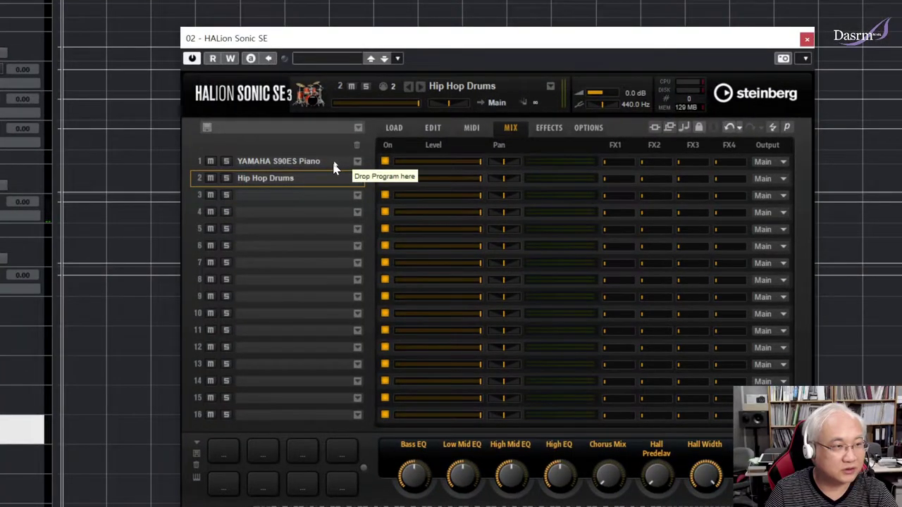
Select the YAMAHA S90ES Piano slot and examine its program browser and mixer output options, keeping its output on Main
click(334, 163)
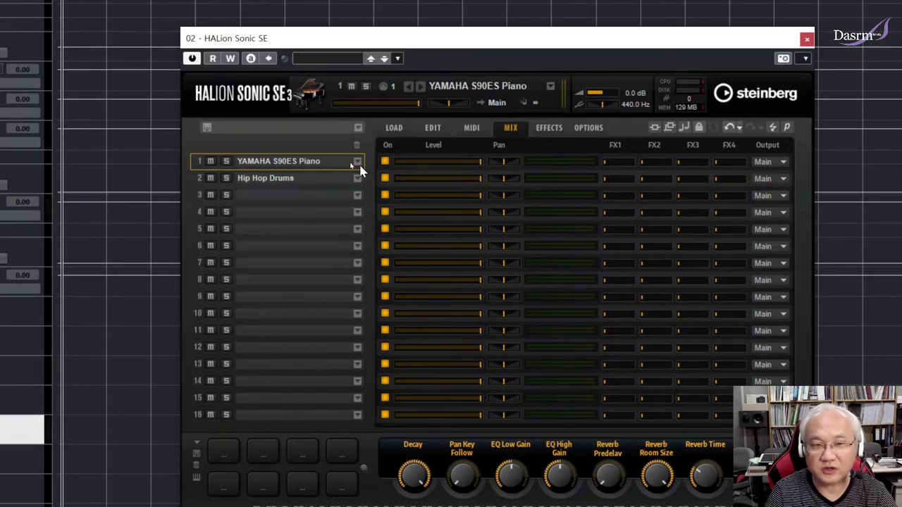
click(395, 129)
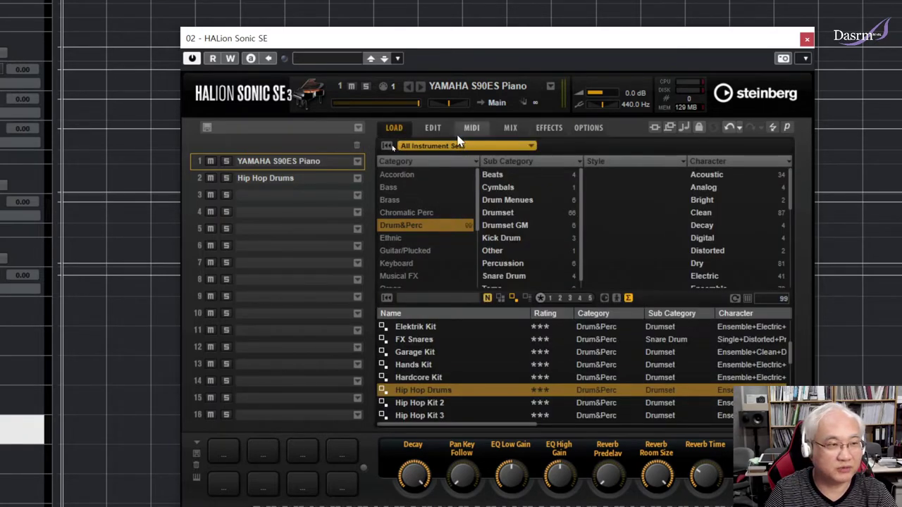
click(511, 131)
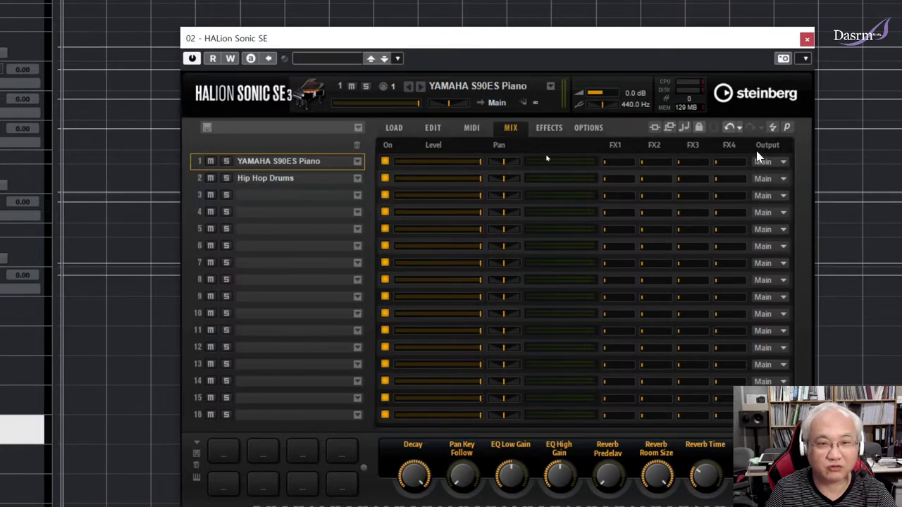
click(783, 162)
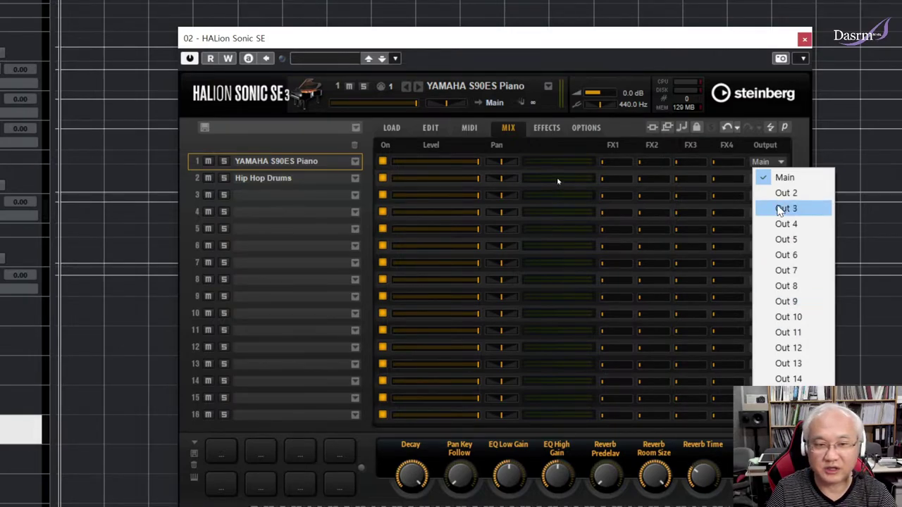
click(785, 158)
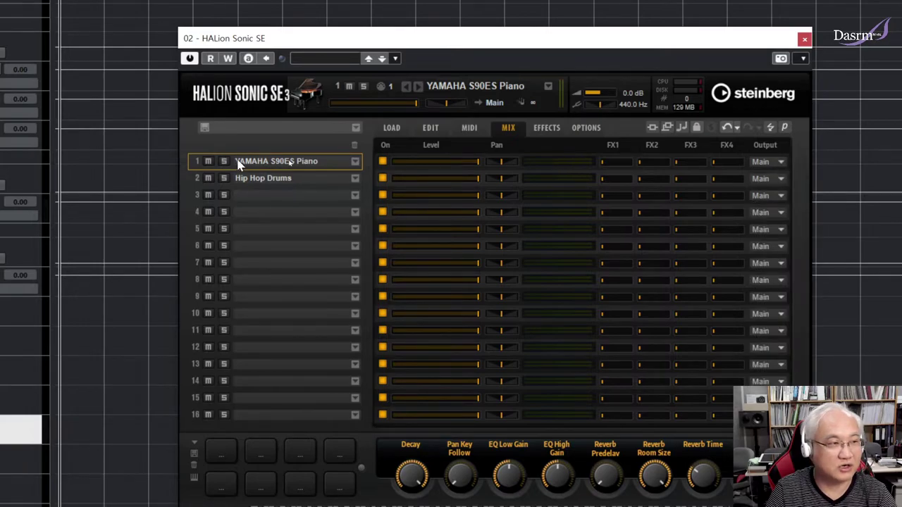
Route the Hip Hop Drums slot to Out 2 and close the HALion Sonic SE window
click(780, 180)
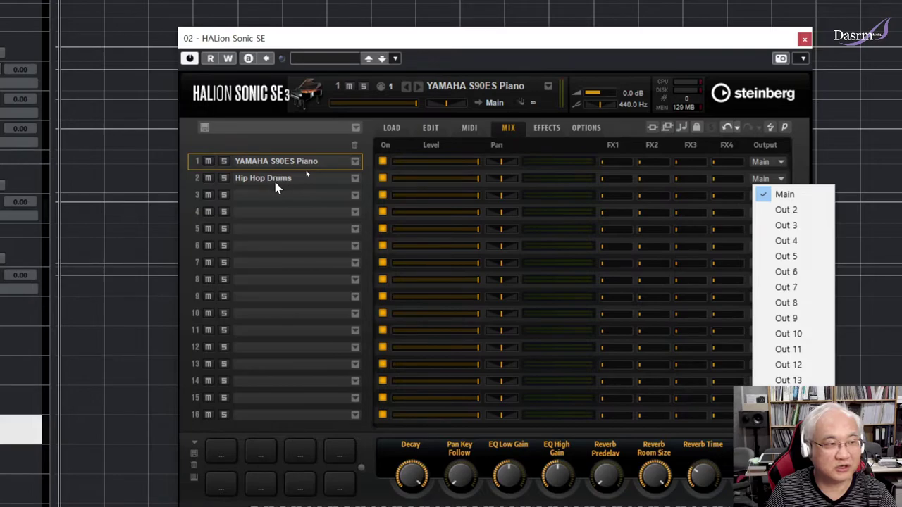
click(787, 210)
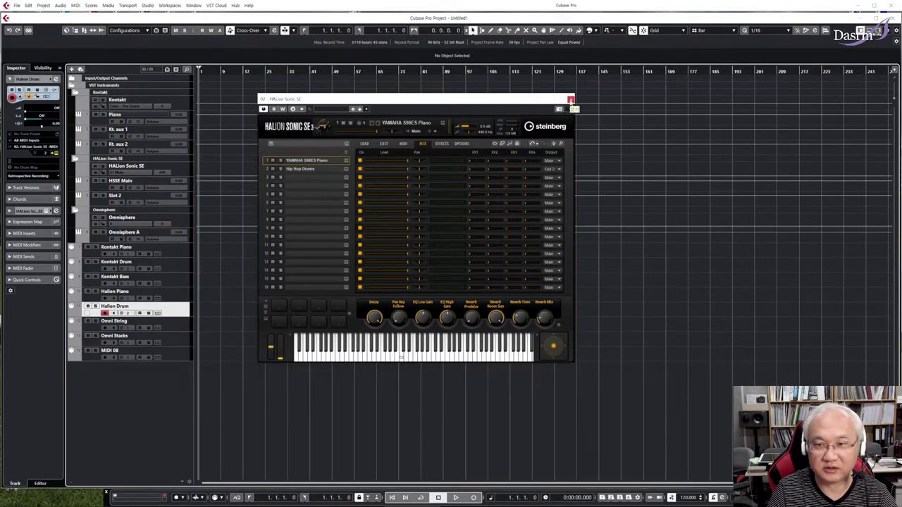
click(570, 100)
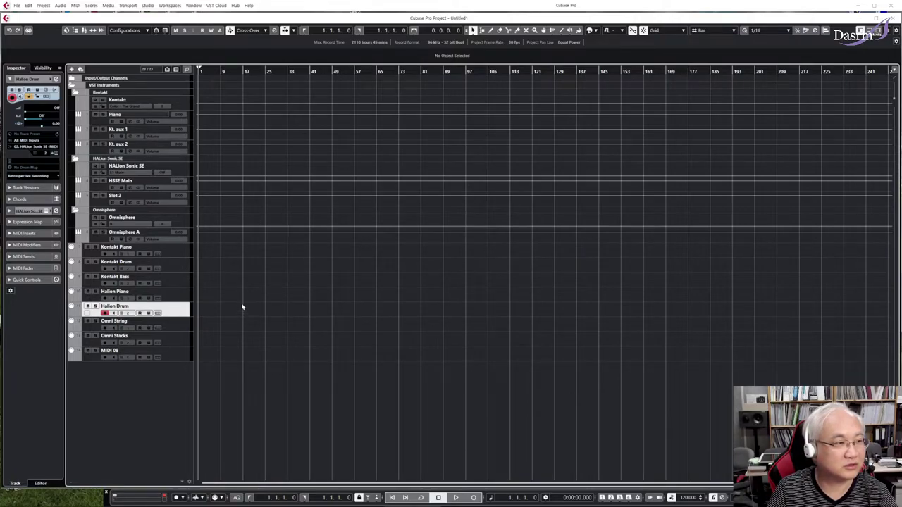
In the VST Instruments rack, deactivate and reactivate HALion Sonic SE's HSSE Out 2 output to reset its channel name, and close the rack
click(147, 5)
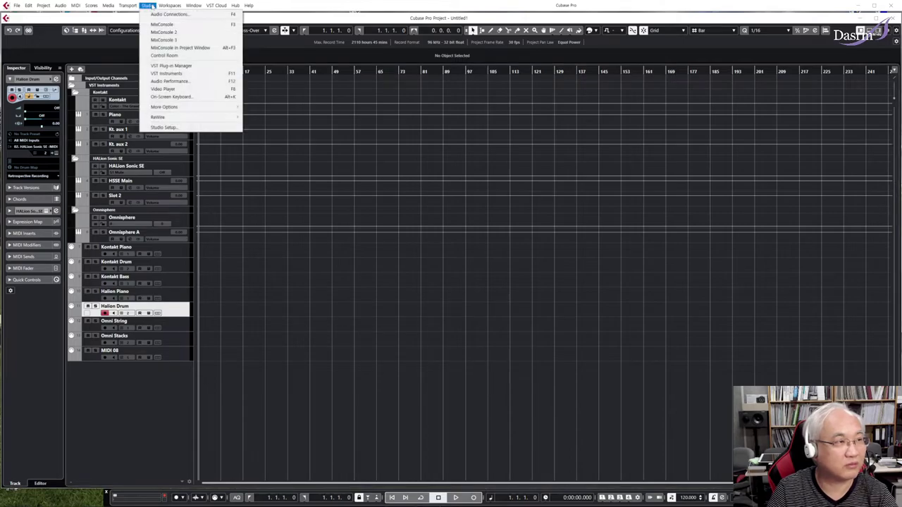
click(167, 73)
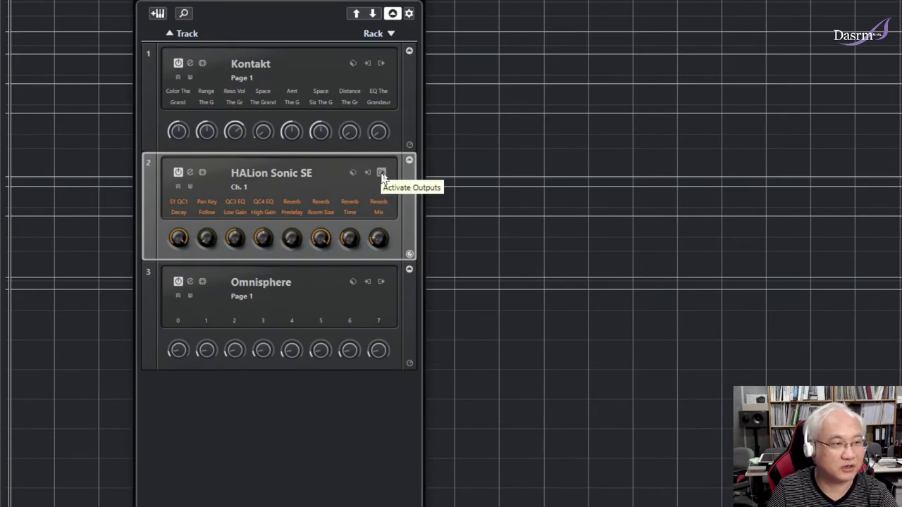
click(381, 173)
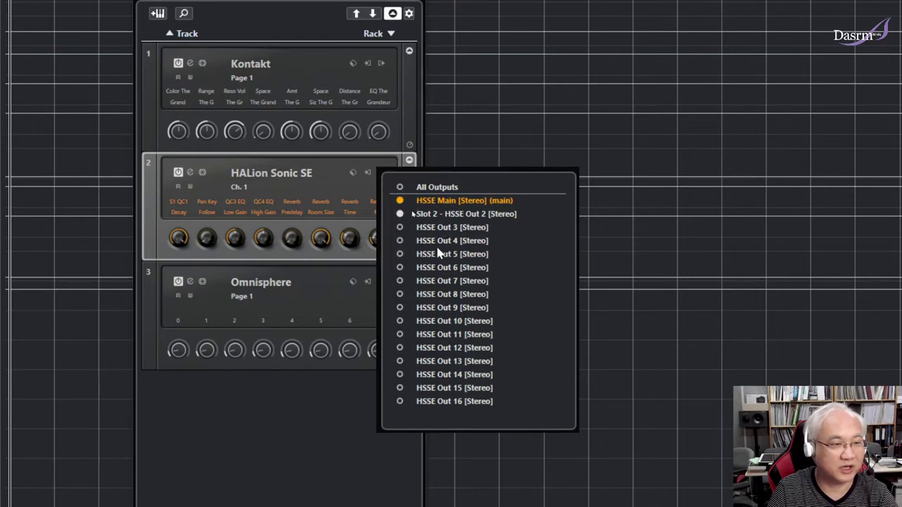
click(399, 214)
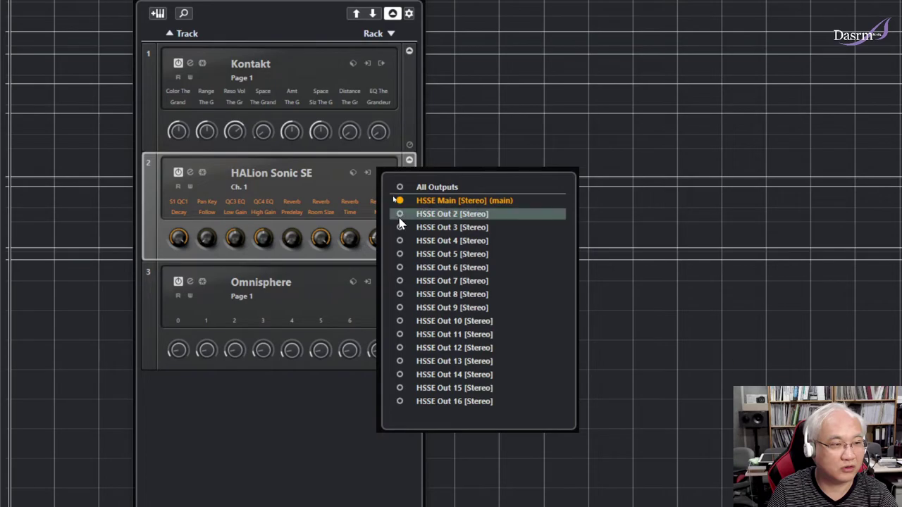
click(400, 215)
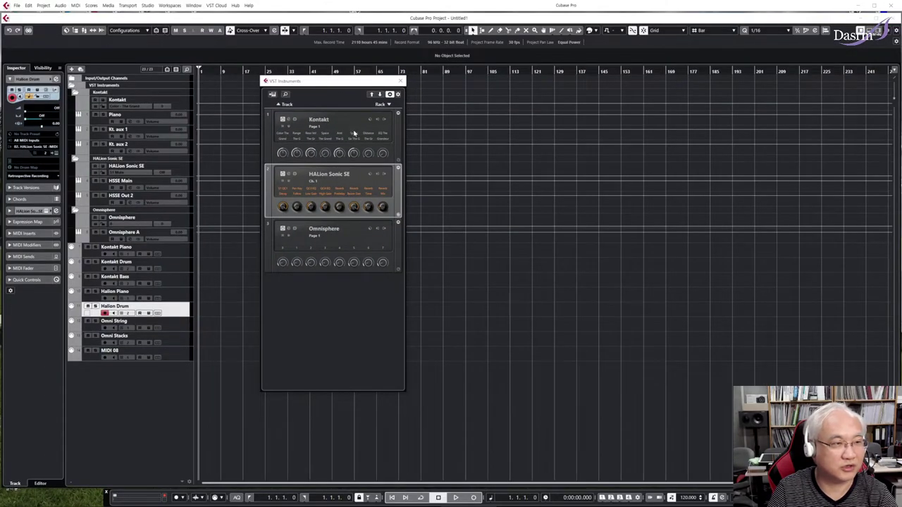
drag(384, 81, 395, 85)
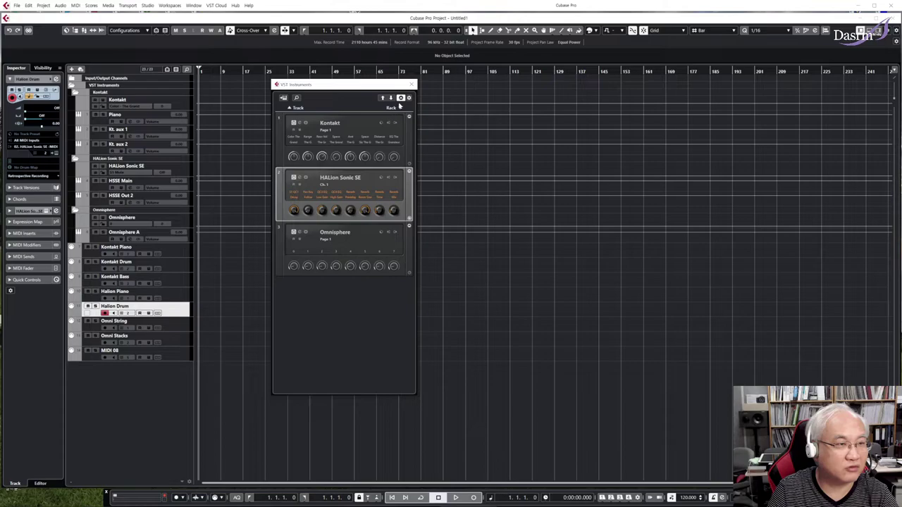
click(412, 86)
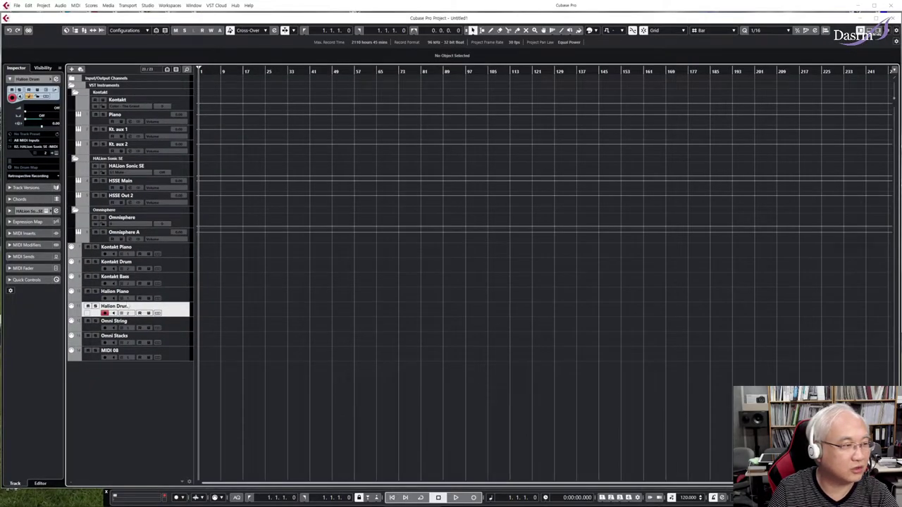
Reopen HALion Sonic SE from the Halion Drum track, route empty slot 3 to Out 3 and close the instrument
click(55, 153)
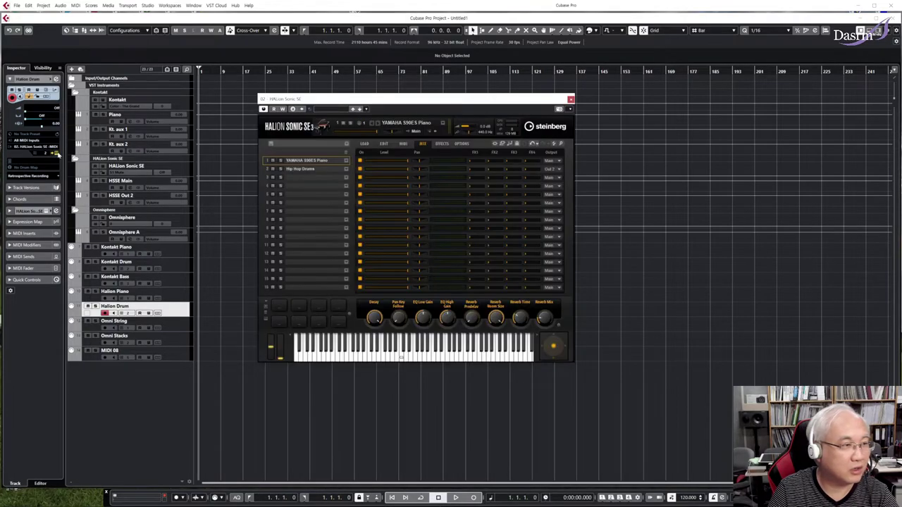
click(556, 177)
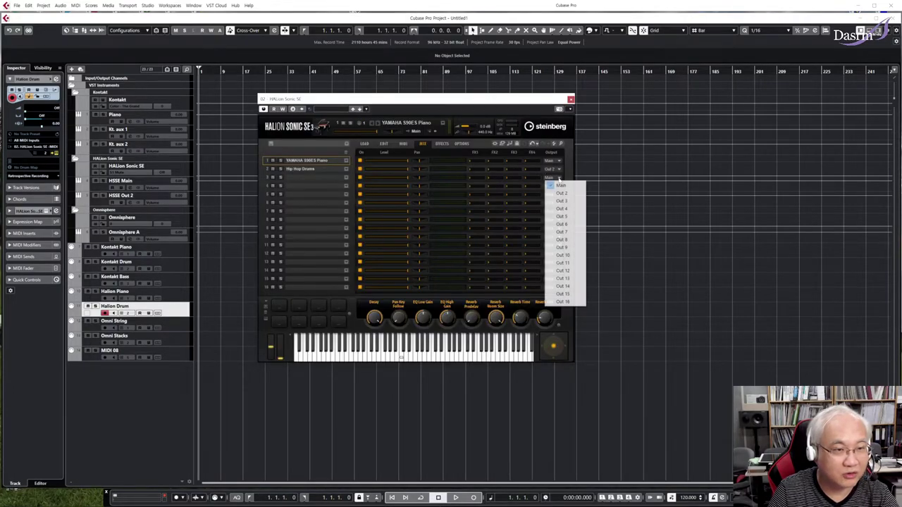
click(561, 200)
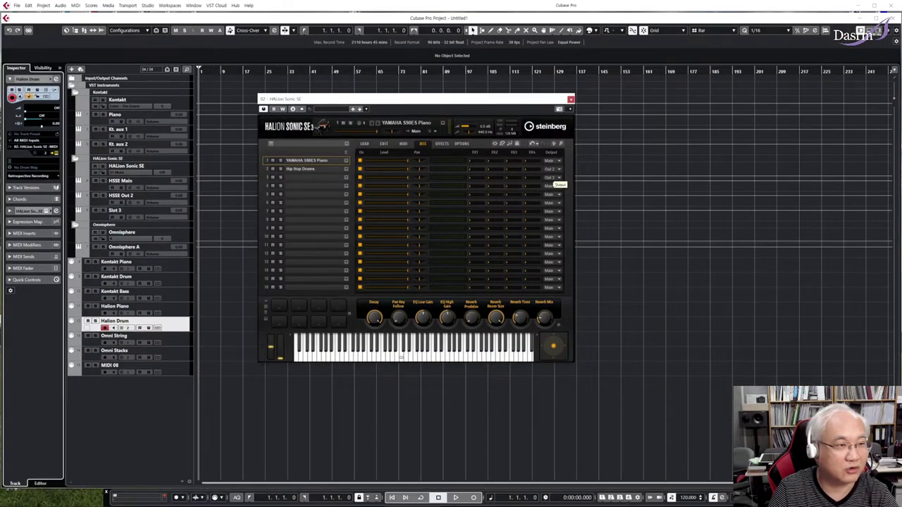
click(570, 100)
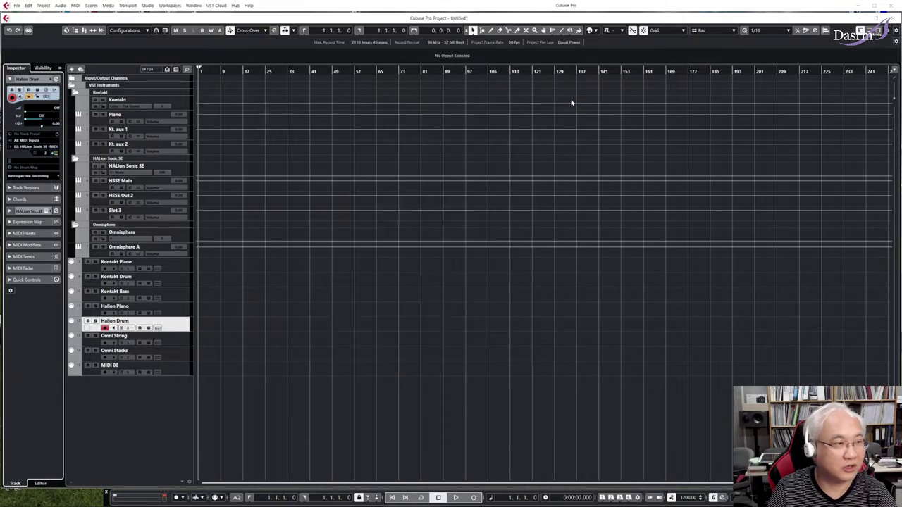
Switch HALion Sonic SE's HSSE Out 3 output off and on again in the VST Instruments rack, and close the rack
click(147, 5)
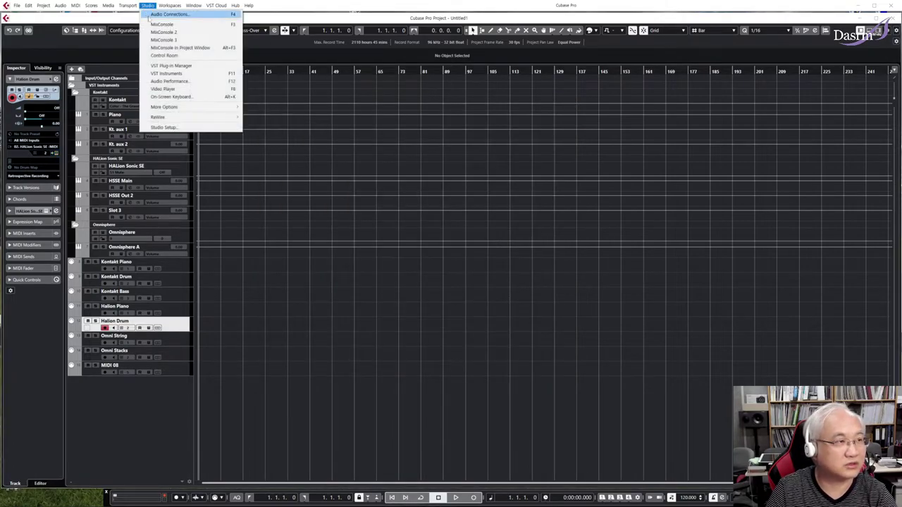
click(165, 73)
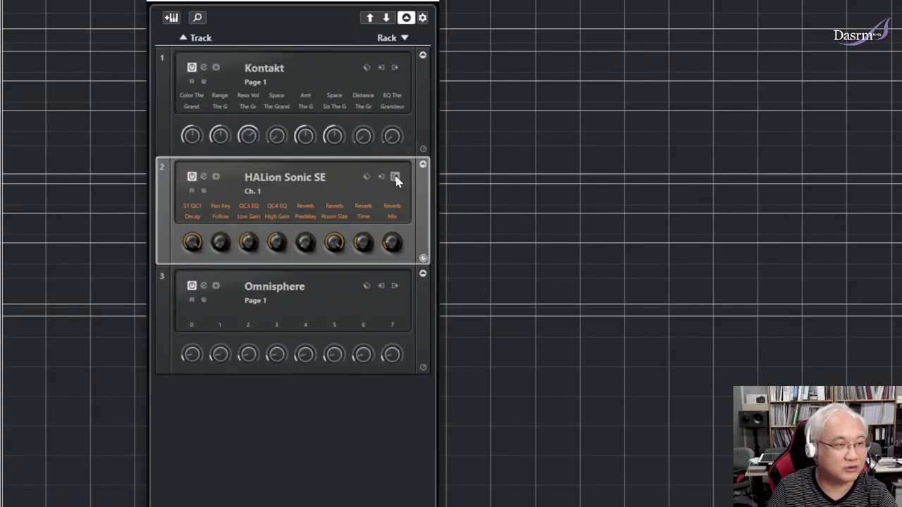
click(396, 178)
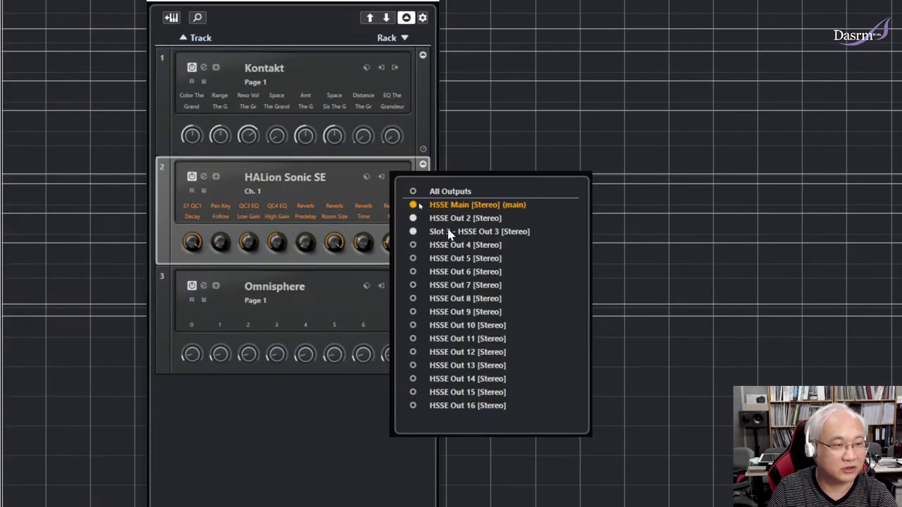
click(414, 233)
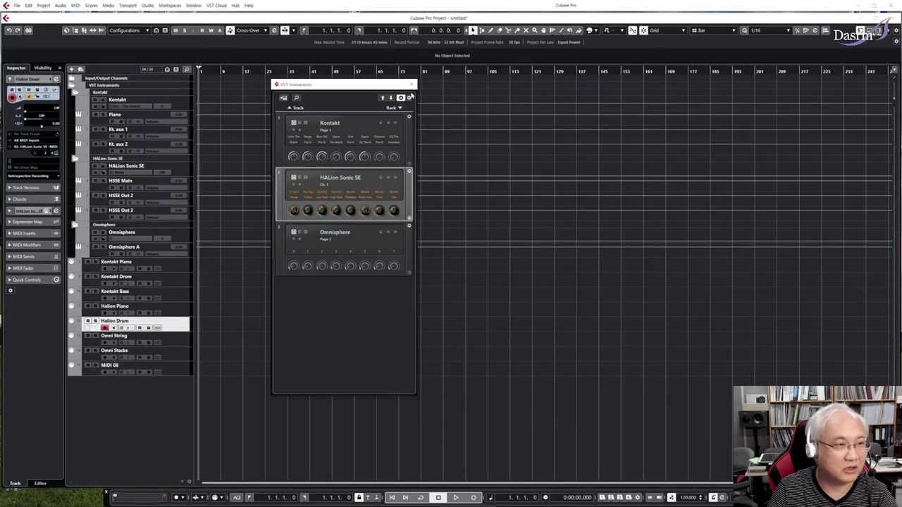
click(414, 86)
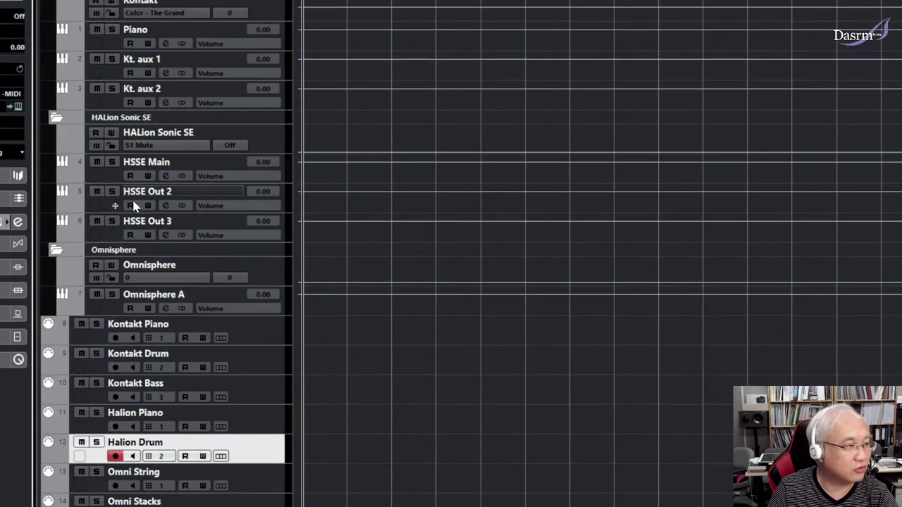
Step through the HALion output channels HSSE Main, HSSE Out 2 and HSSE Out 3
click(128, 193)
click(121, 175)
click(121, 207)
click(121, 238)
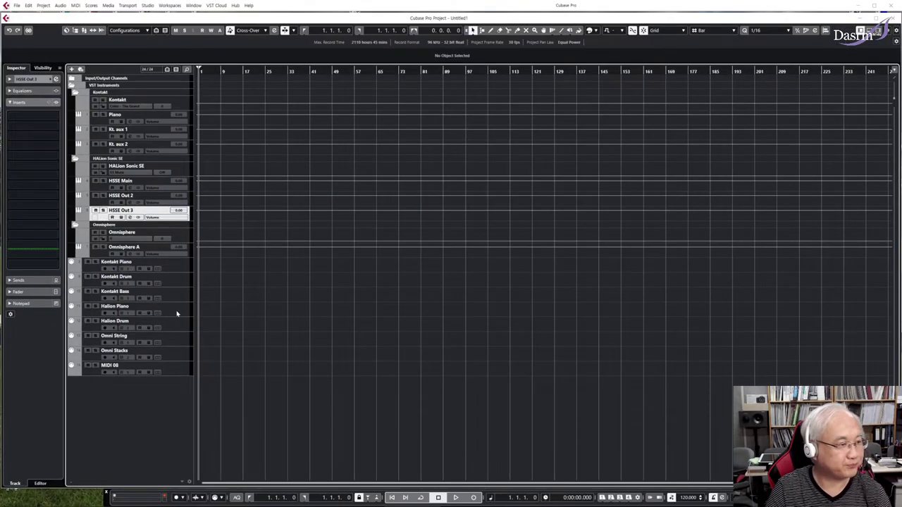
Audition the Halion Piano and Halion Drum tracks while checking the level meters of the HSSE output channels
click(267, 425)
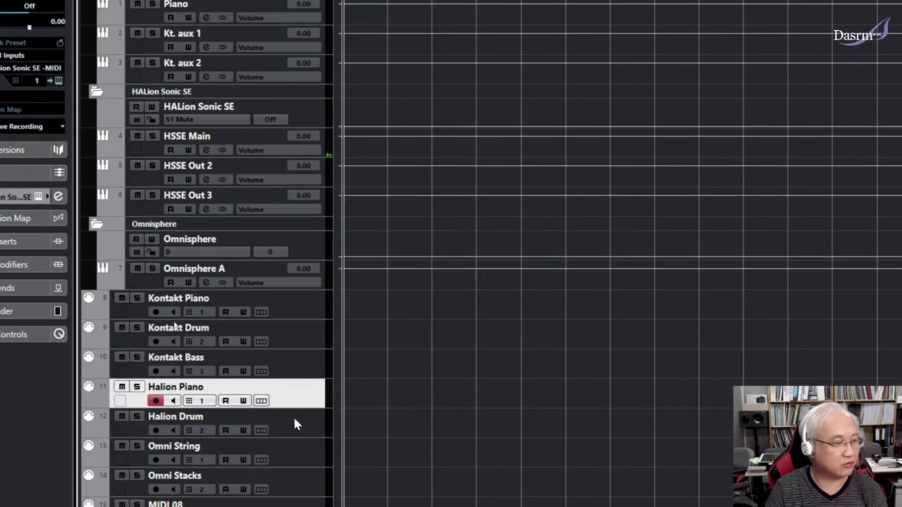
click(174, 323)
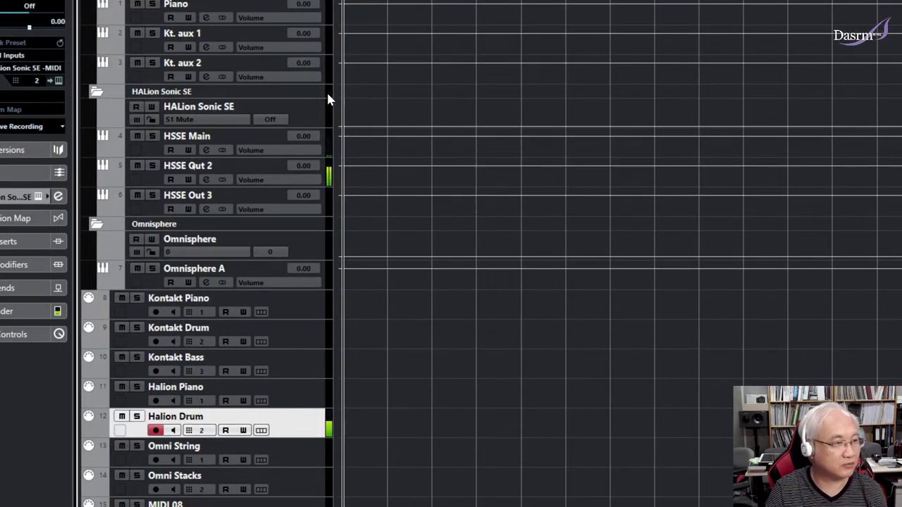
click(300, 443)
click(296, 432)
click(296, 399)
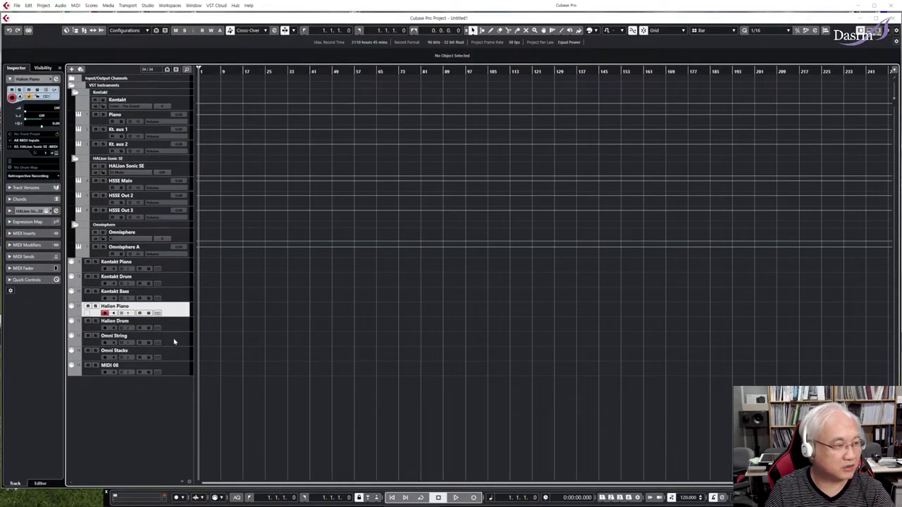
Open Omnisphere from the Omni String track, show part 1, and audition the Omni String and Omni Stacks tracks
click(172, 343)
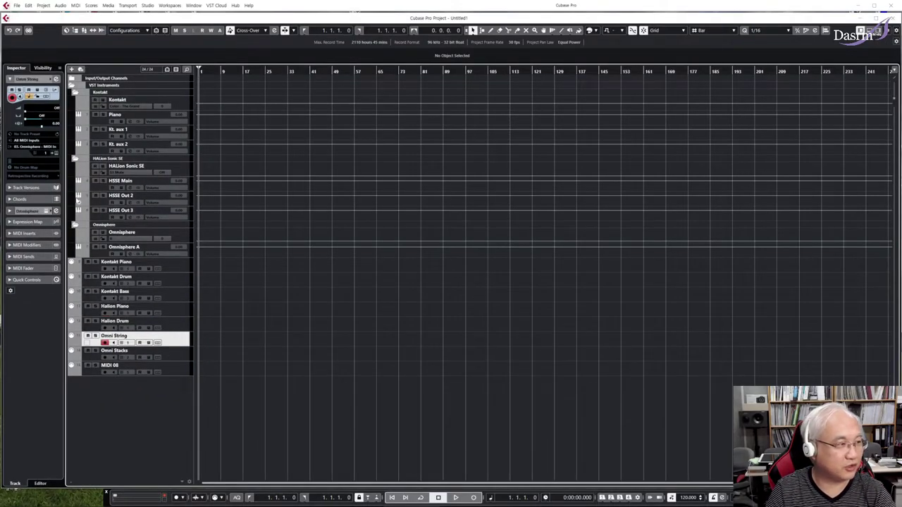
click(56, 154)
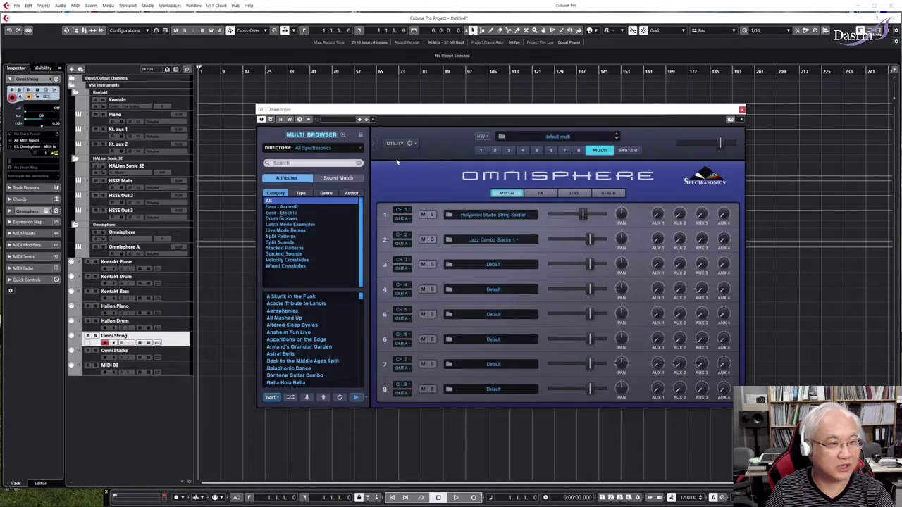
click(482, 151)
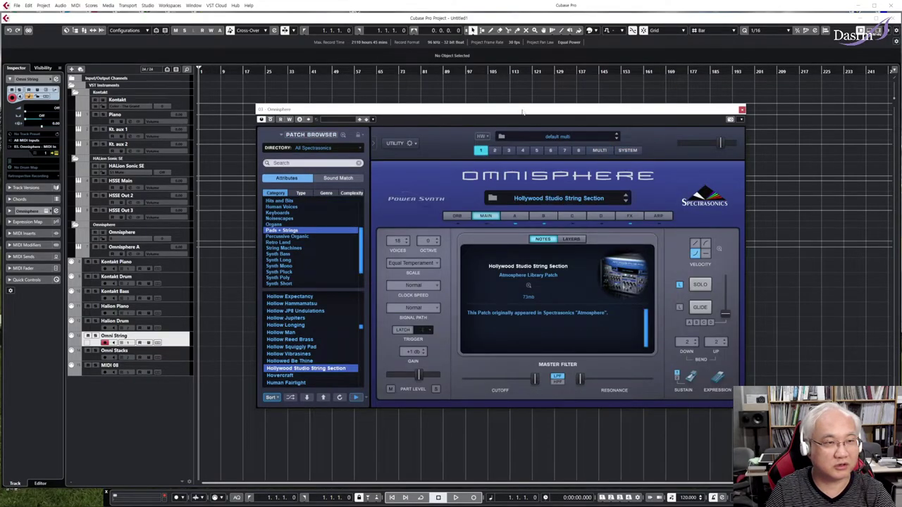
drag(522, 111, 486, 102)
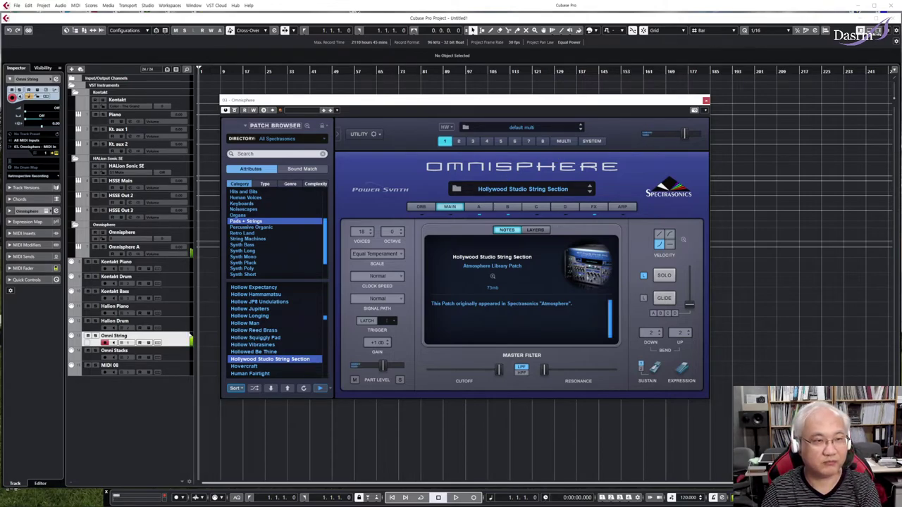
click(181, 355)
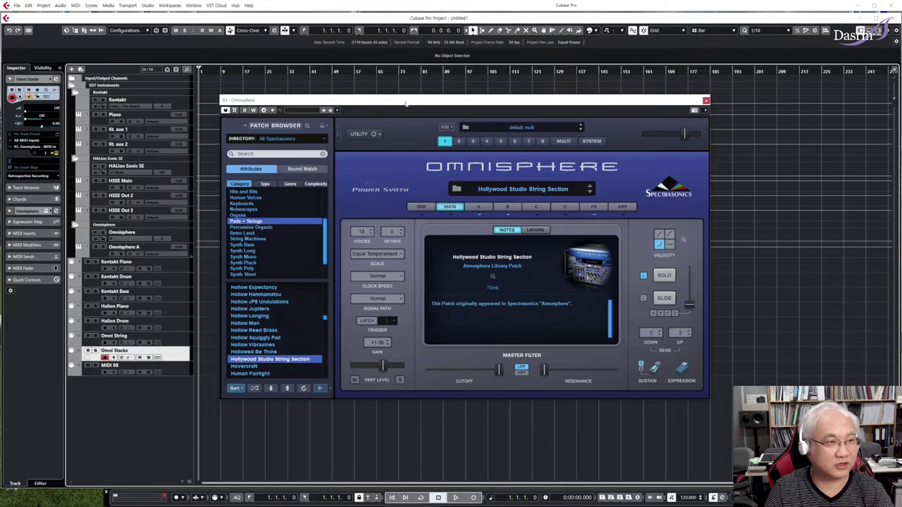
drag(405, 101, 400, 108)
key(Up)
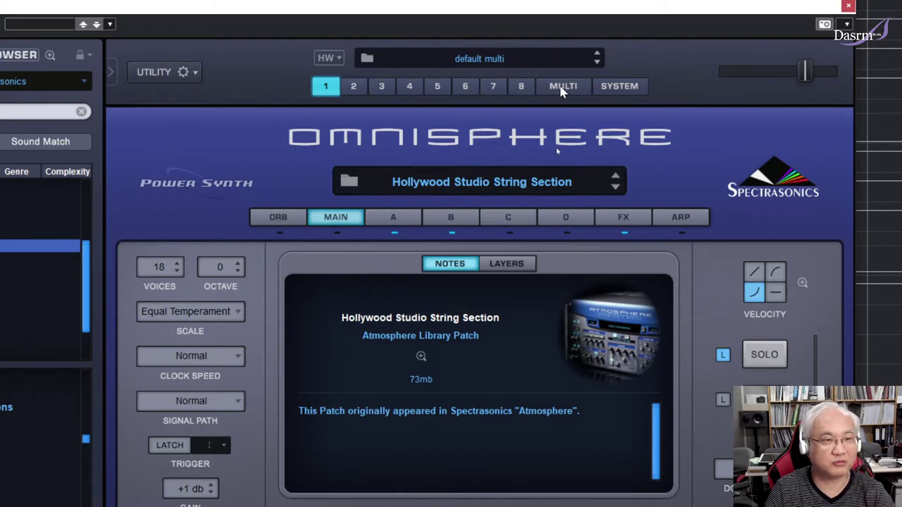
In Omnisphere's multi mixer, keep part 1 on OUT A and route part 2, Jazz Combo Stacks 1, to OUT B
click(561, 87)
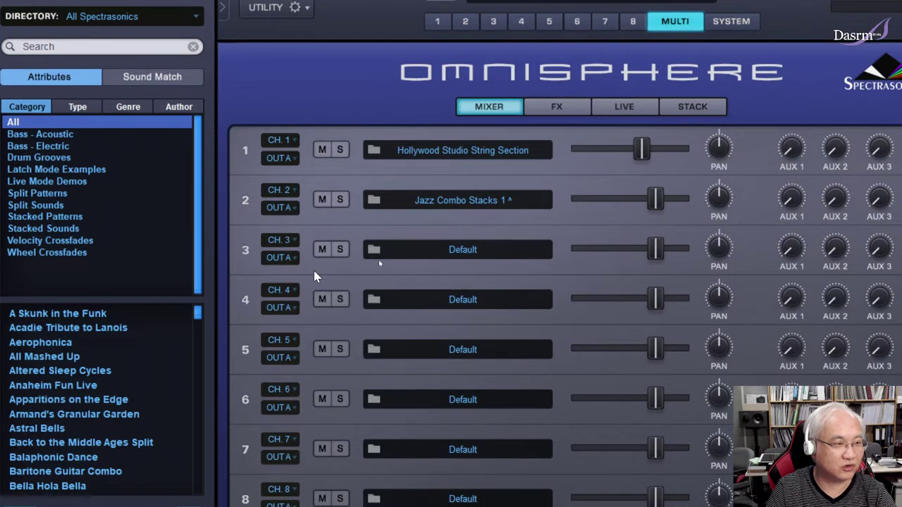
click(293, 162)
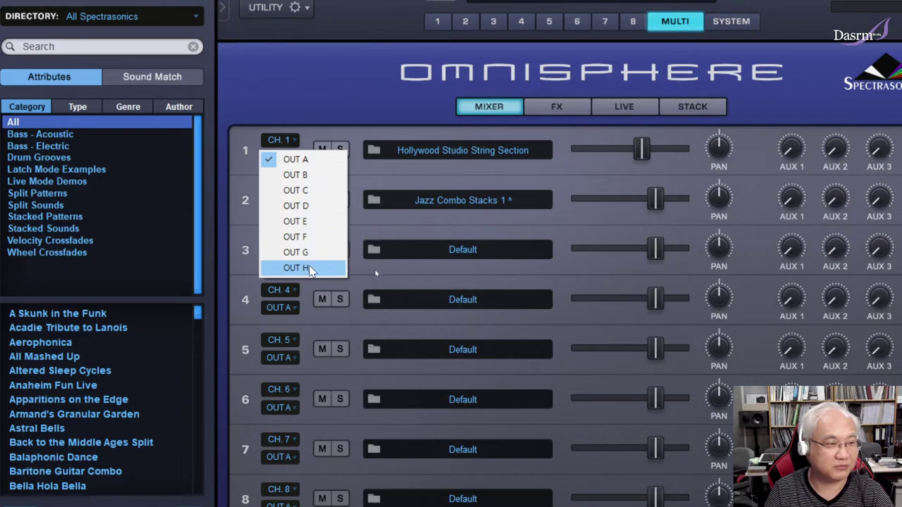
click(338, 125)
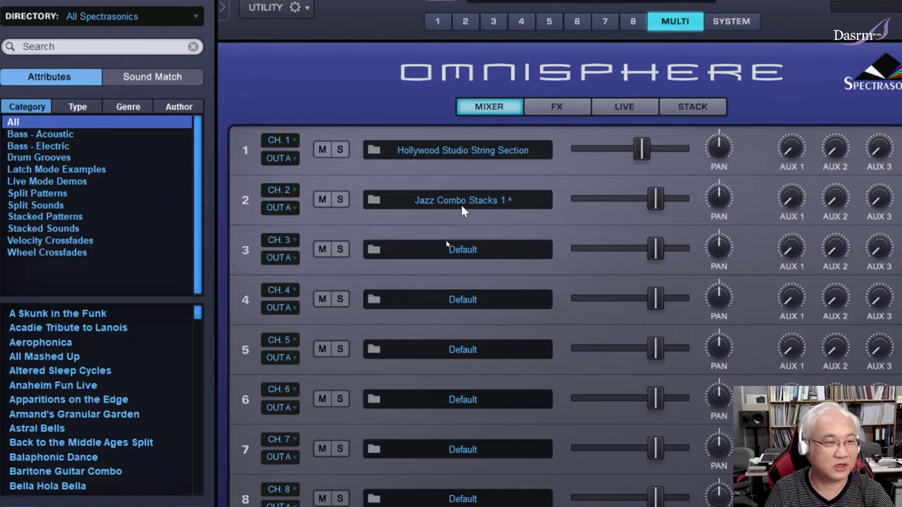
click(292, 209)
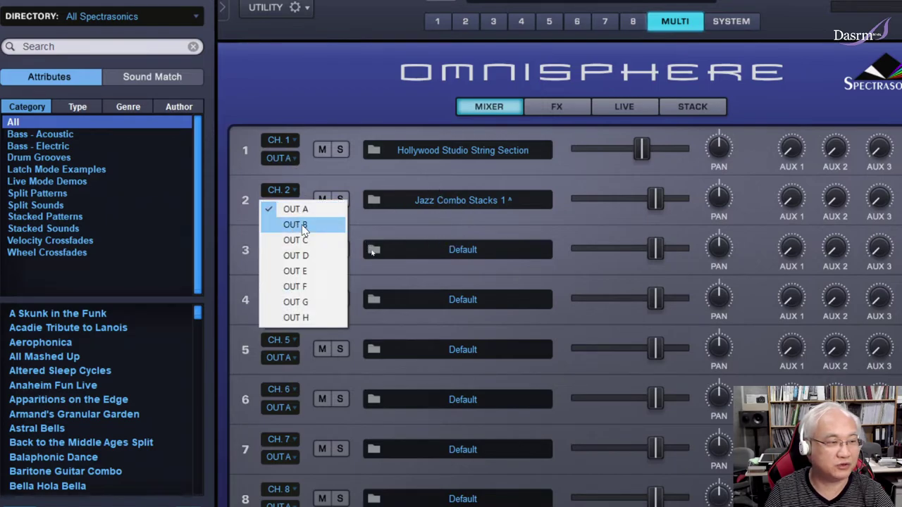
click(295, 224)
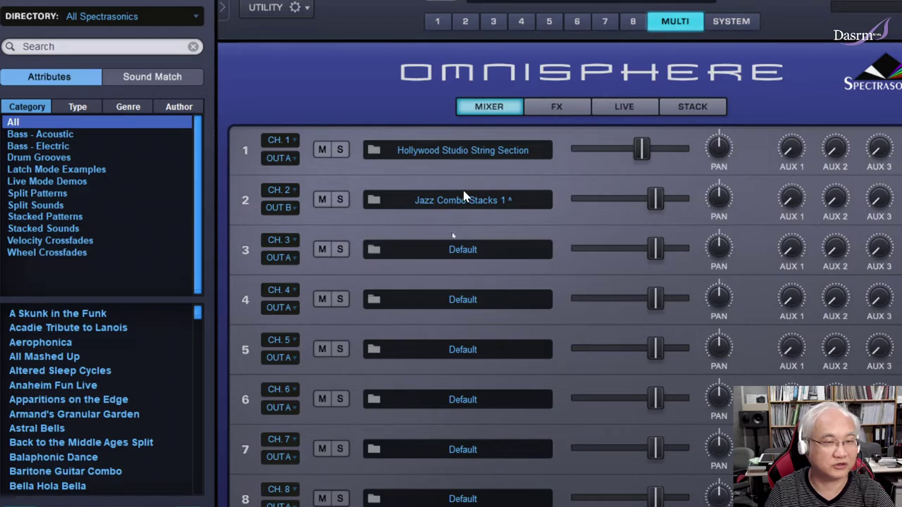
Look through the output choices for Omnisphere's part 3 without changing its routing, and close the instrument
click(292, 260)
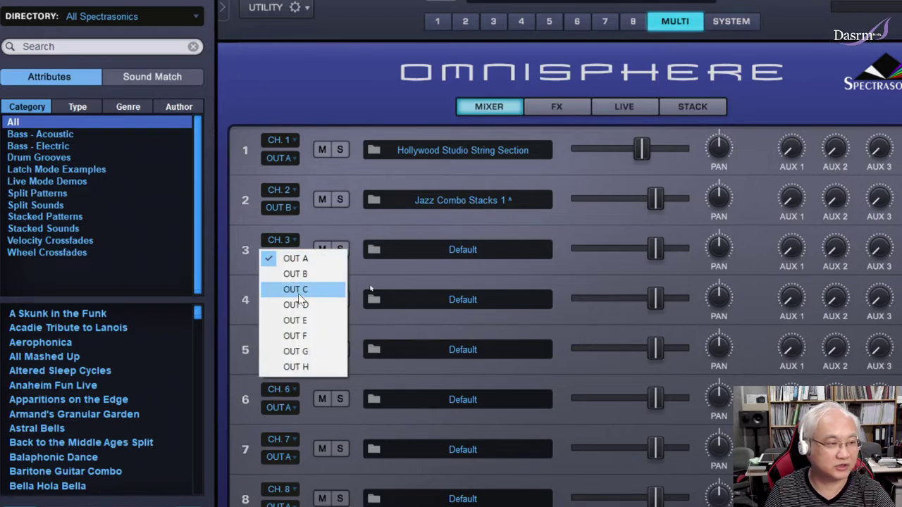
click(463, 267)
click(453, 299)
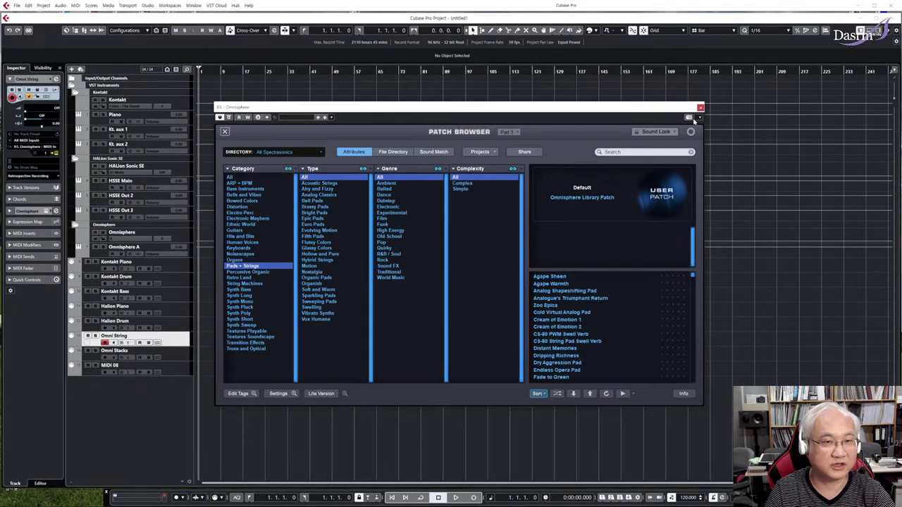
click(700, 107)
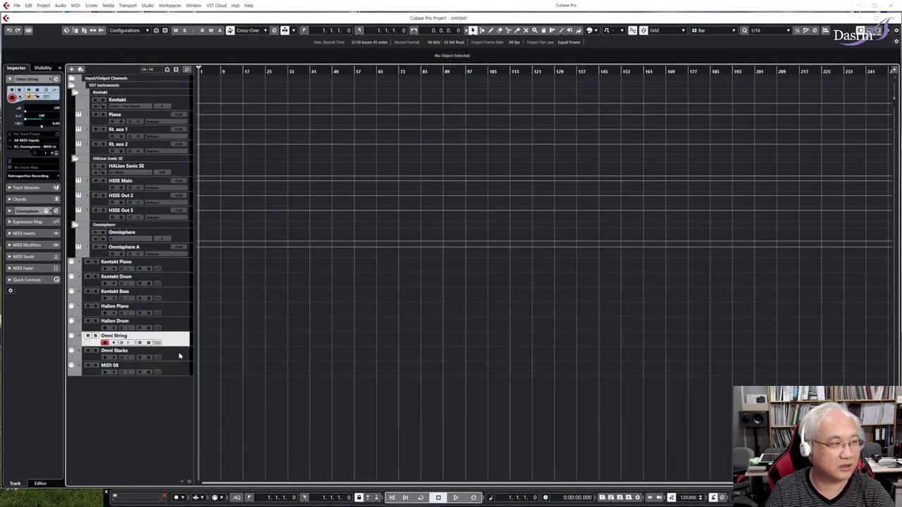
Activate the Omnisphere B stereo output for Omnisphere in the VST Instruments rack
click(149, 5)
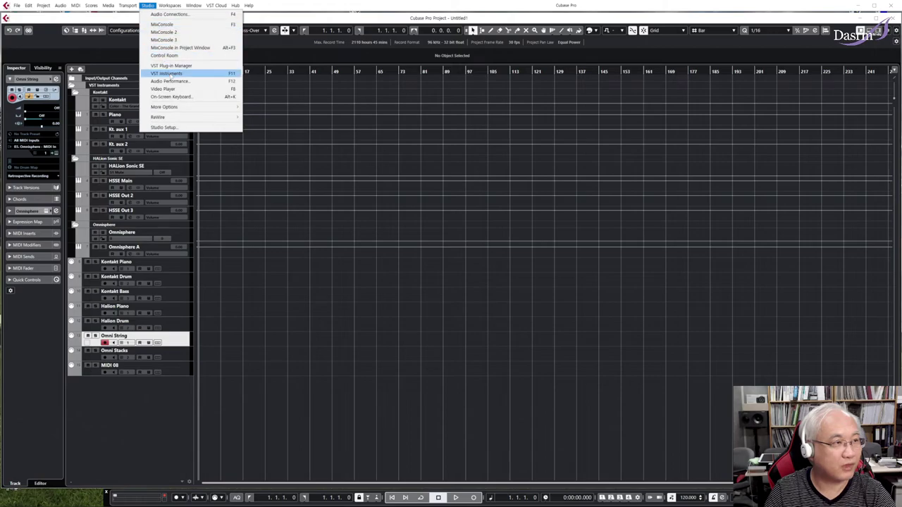
click(171, 72)
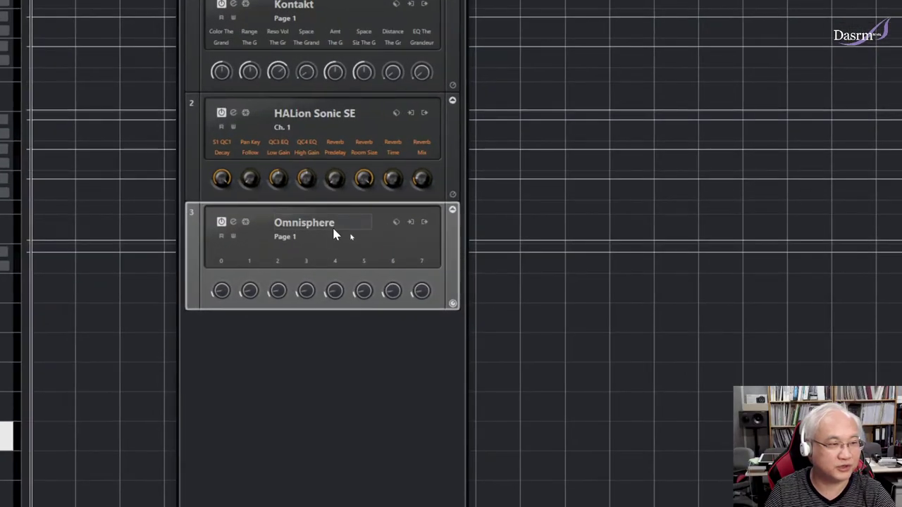
click(425, 222)
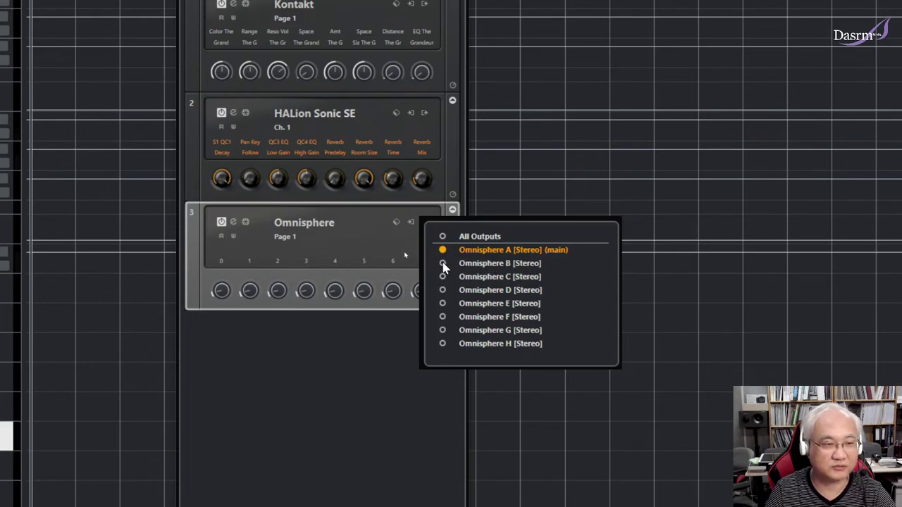
click(444, 265)
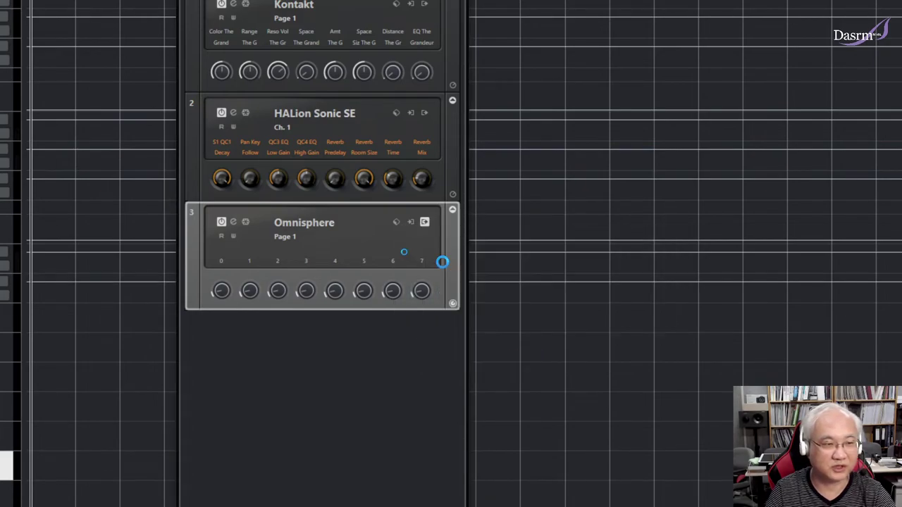
click(425, 224)
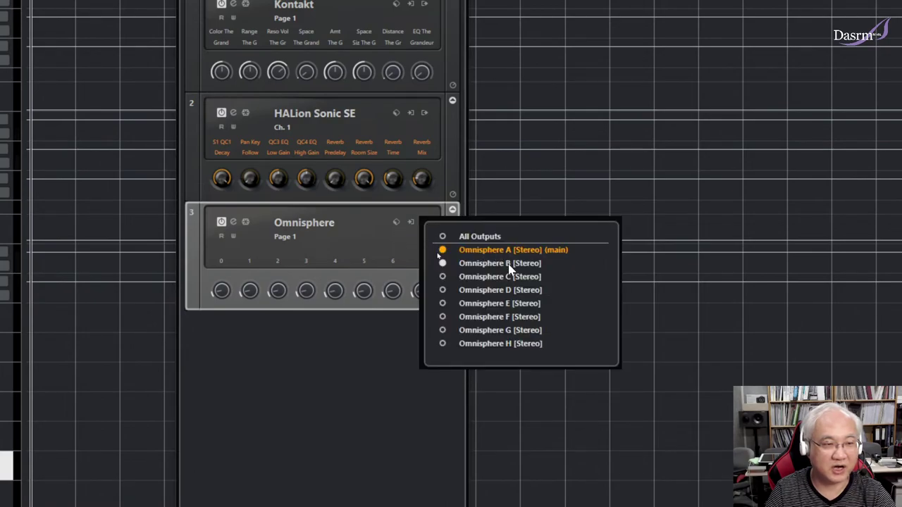
click(389, 235)
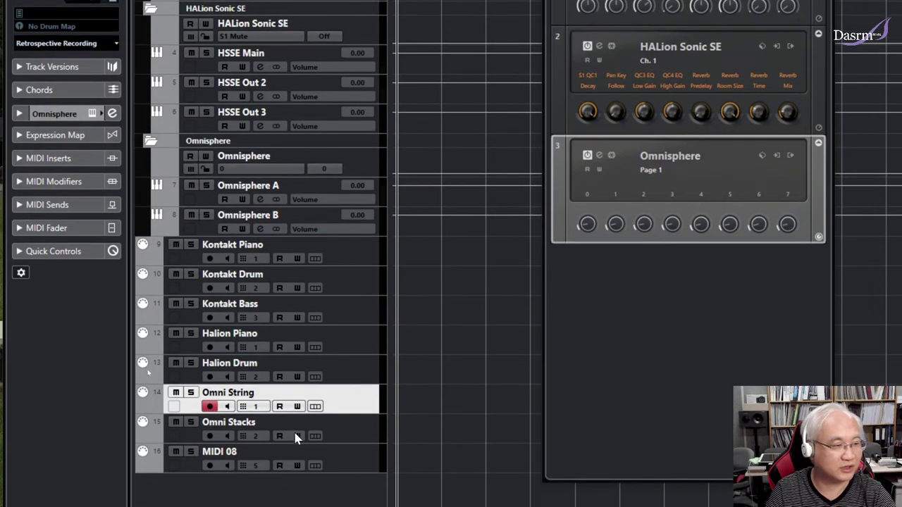
Audition the Omni String and Omni Stacks tracks while checking the level meters of Omnisphere A and Omnisphere B
click(337, 400)
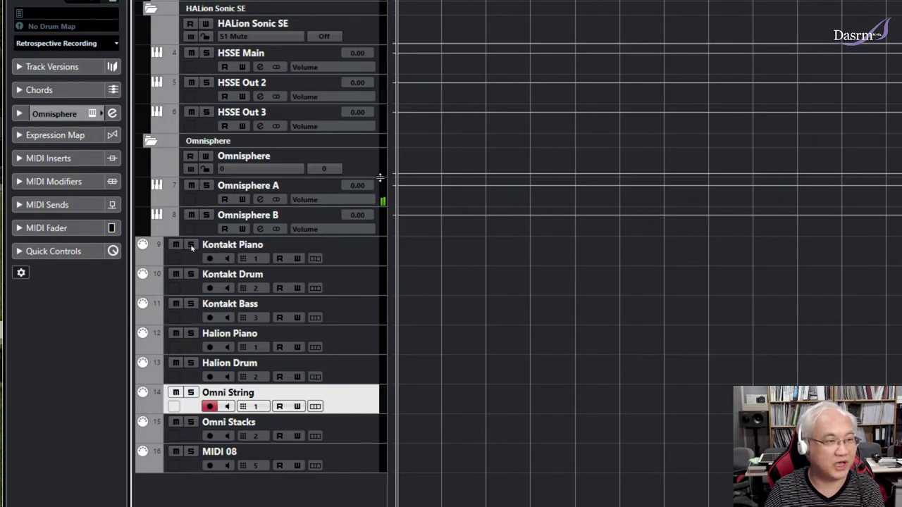
click(345, 429)
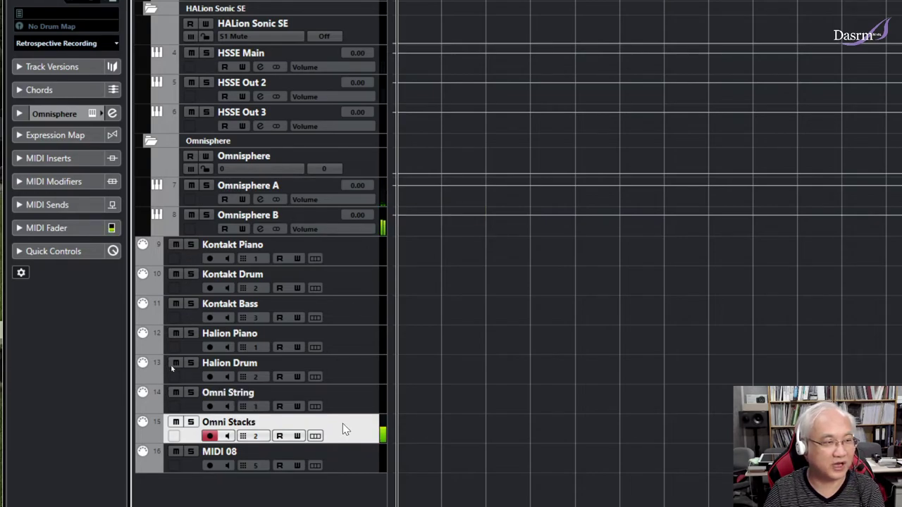